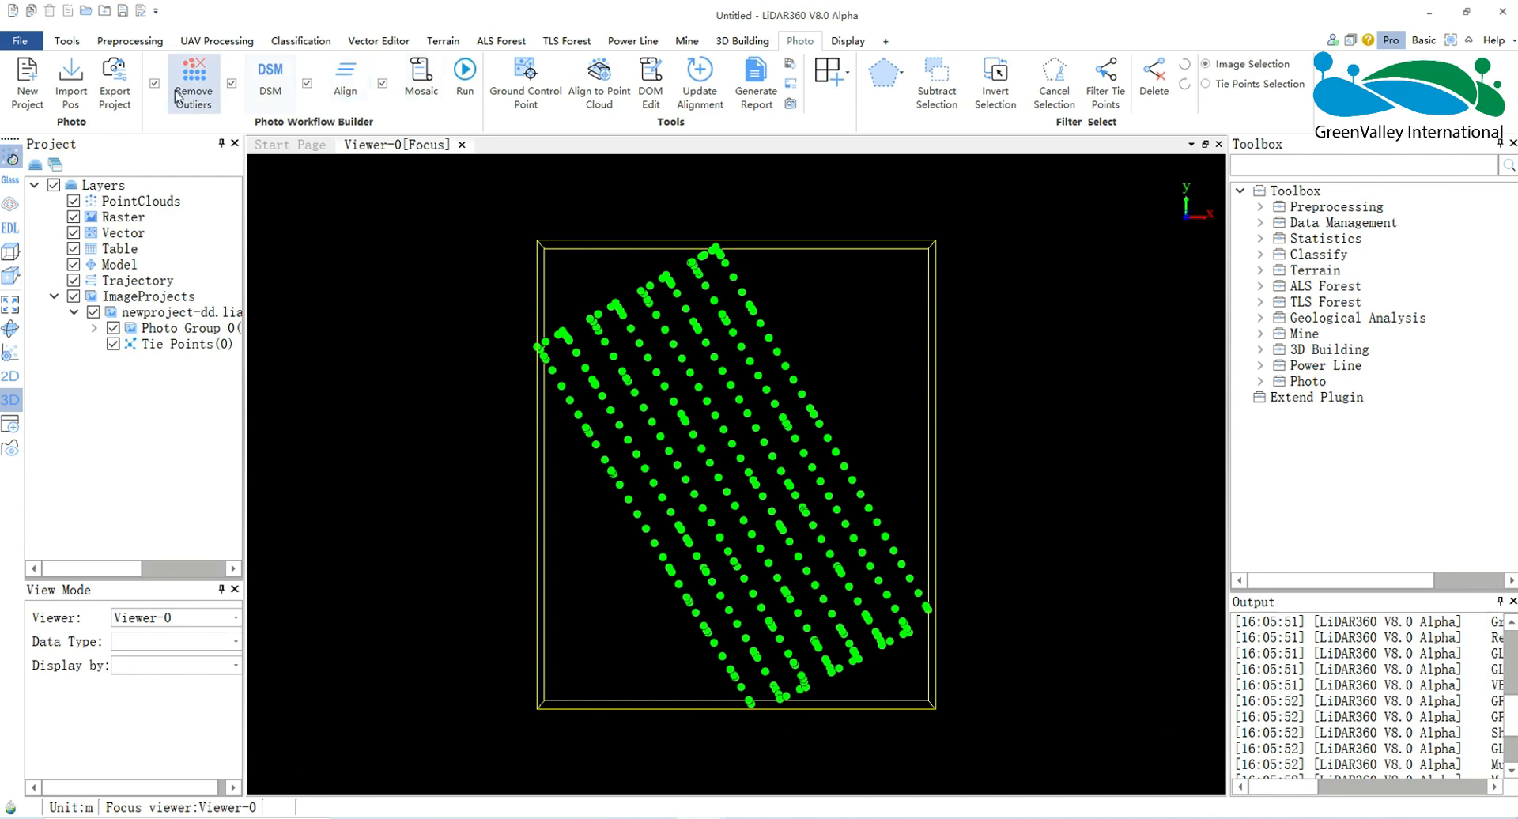
Open the Photo Workflow Builder, add the point cloud 160.LiData and set the output path to F:/LiDAR360_Data/0909/Photo/project-dd/
click(465, 79)
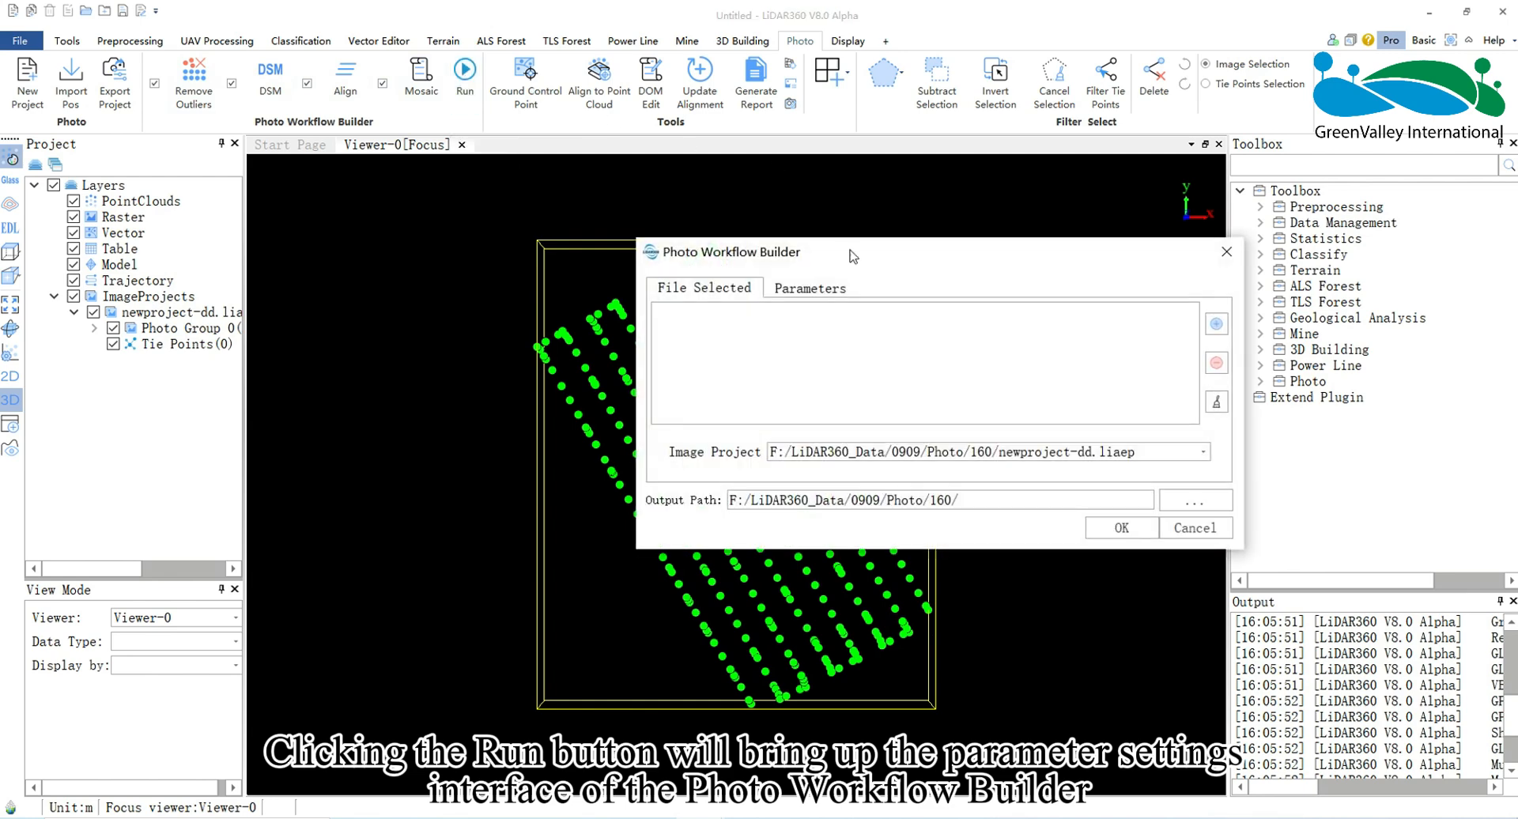
drag(849, 256, 693, 208)
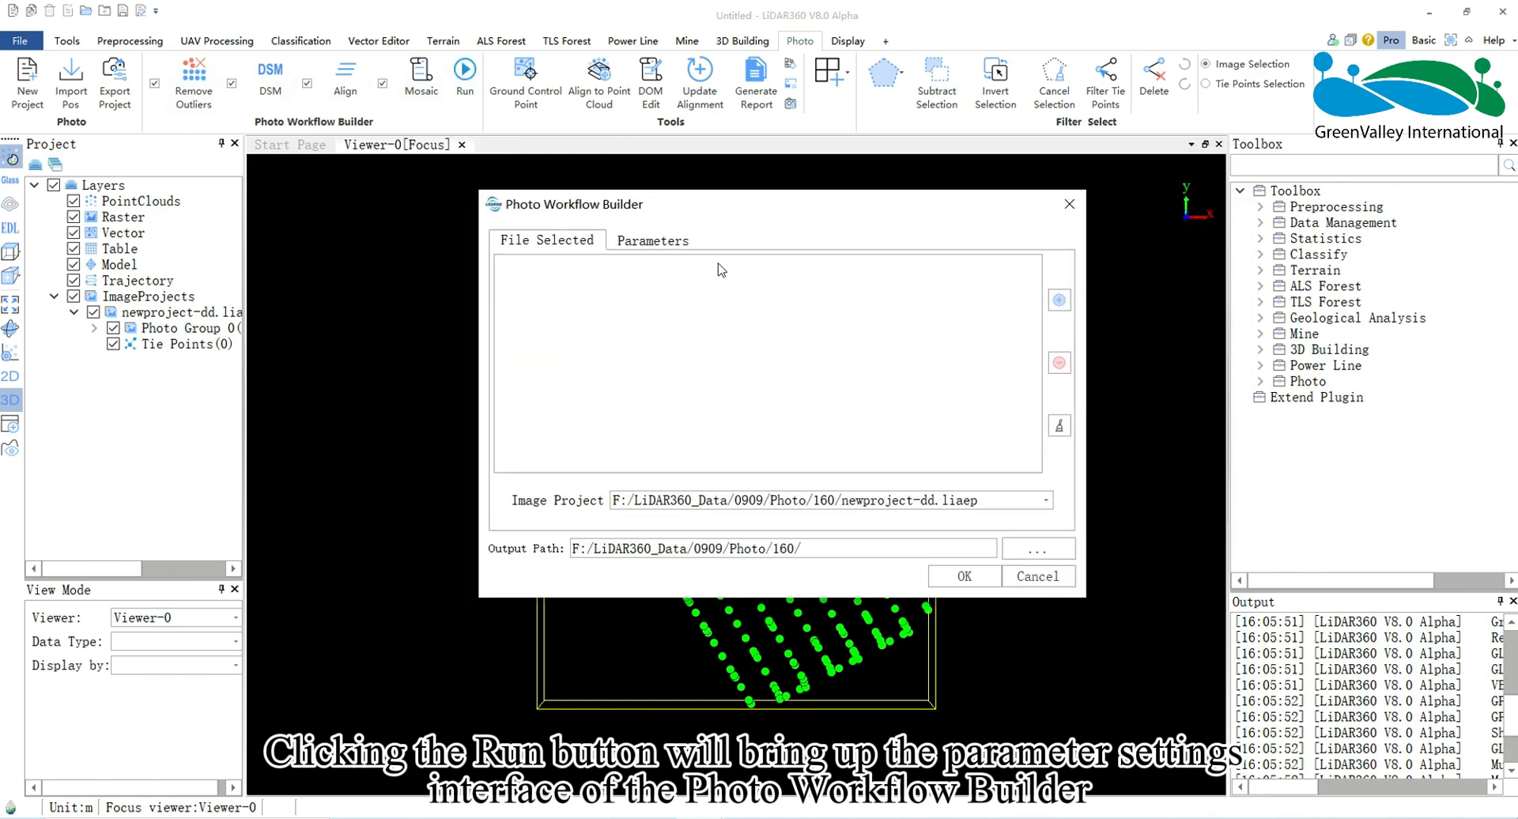
click(655, 242)
click(564, 250)
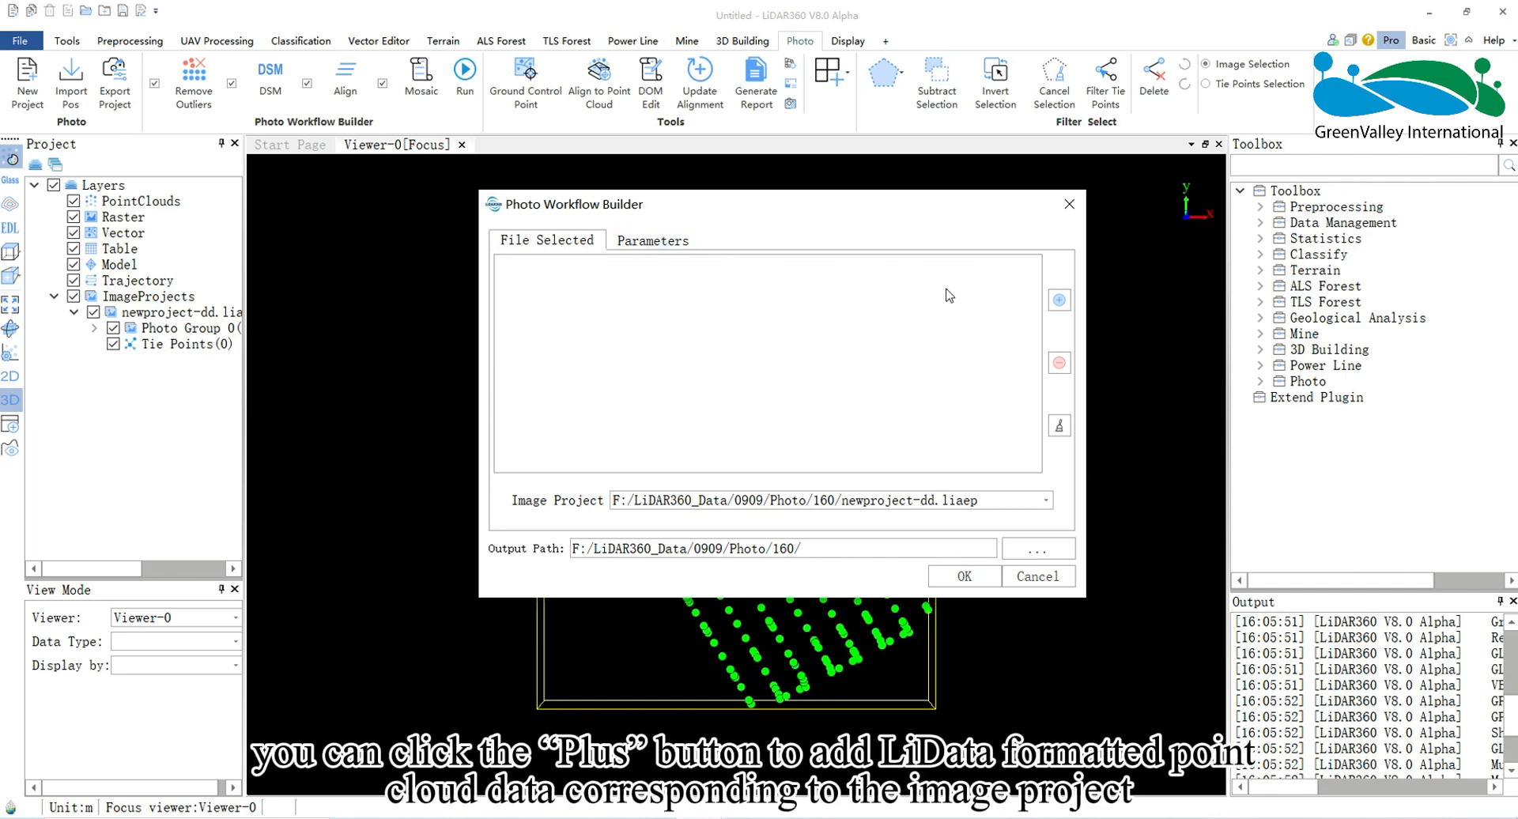
click(1058, 301)
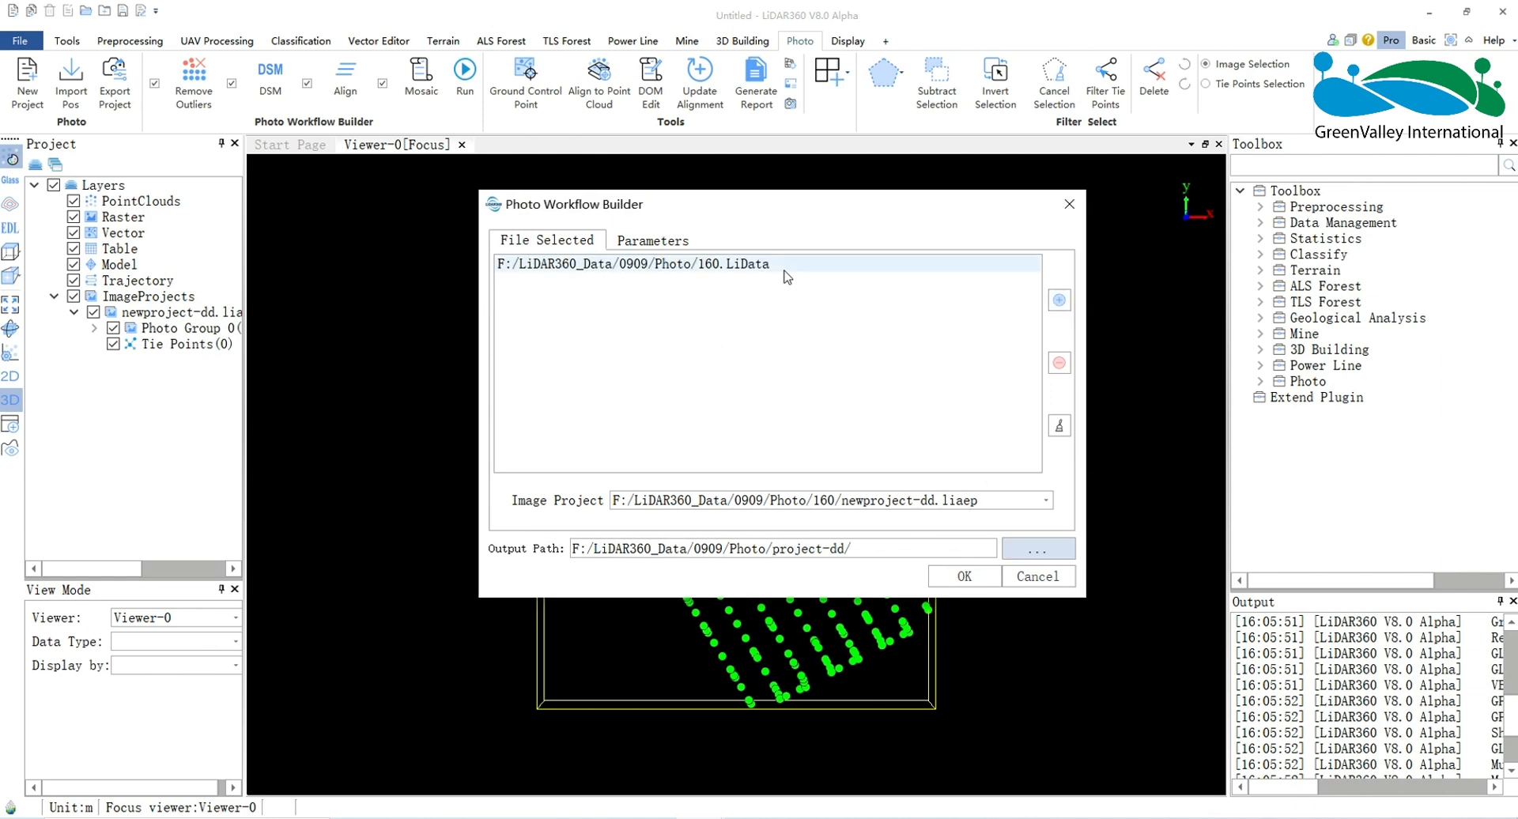
Enlarge the workflow dialog and review the processing parameters for Remove Outliers and DSM
click(662, 243)
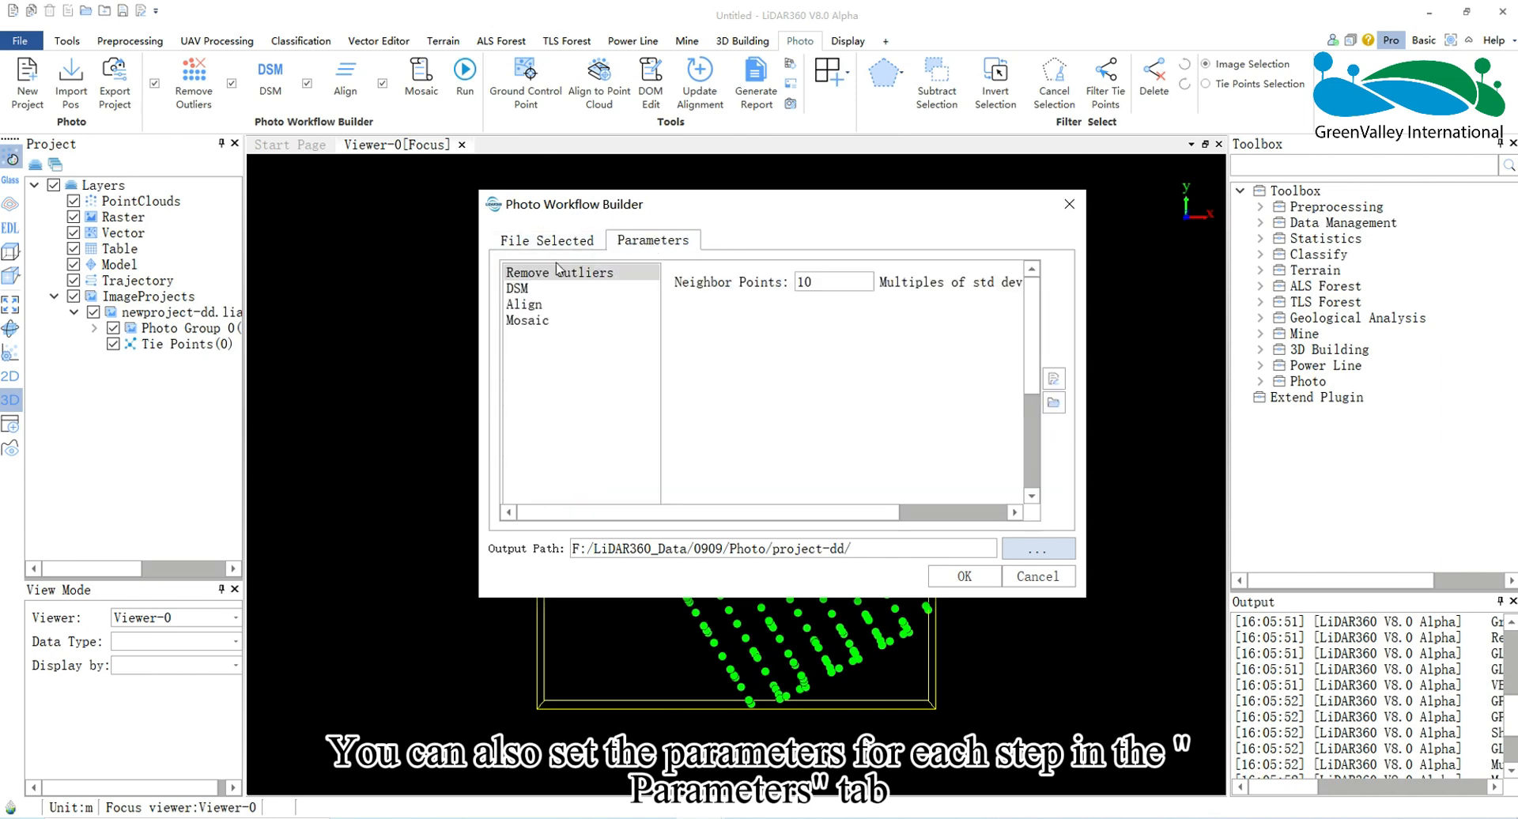
drag(691, 191, 679, 156)
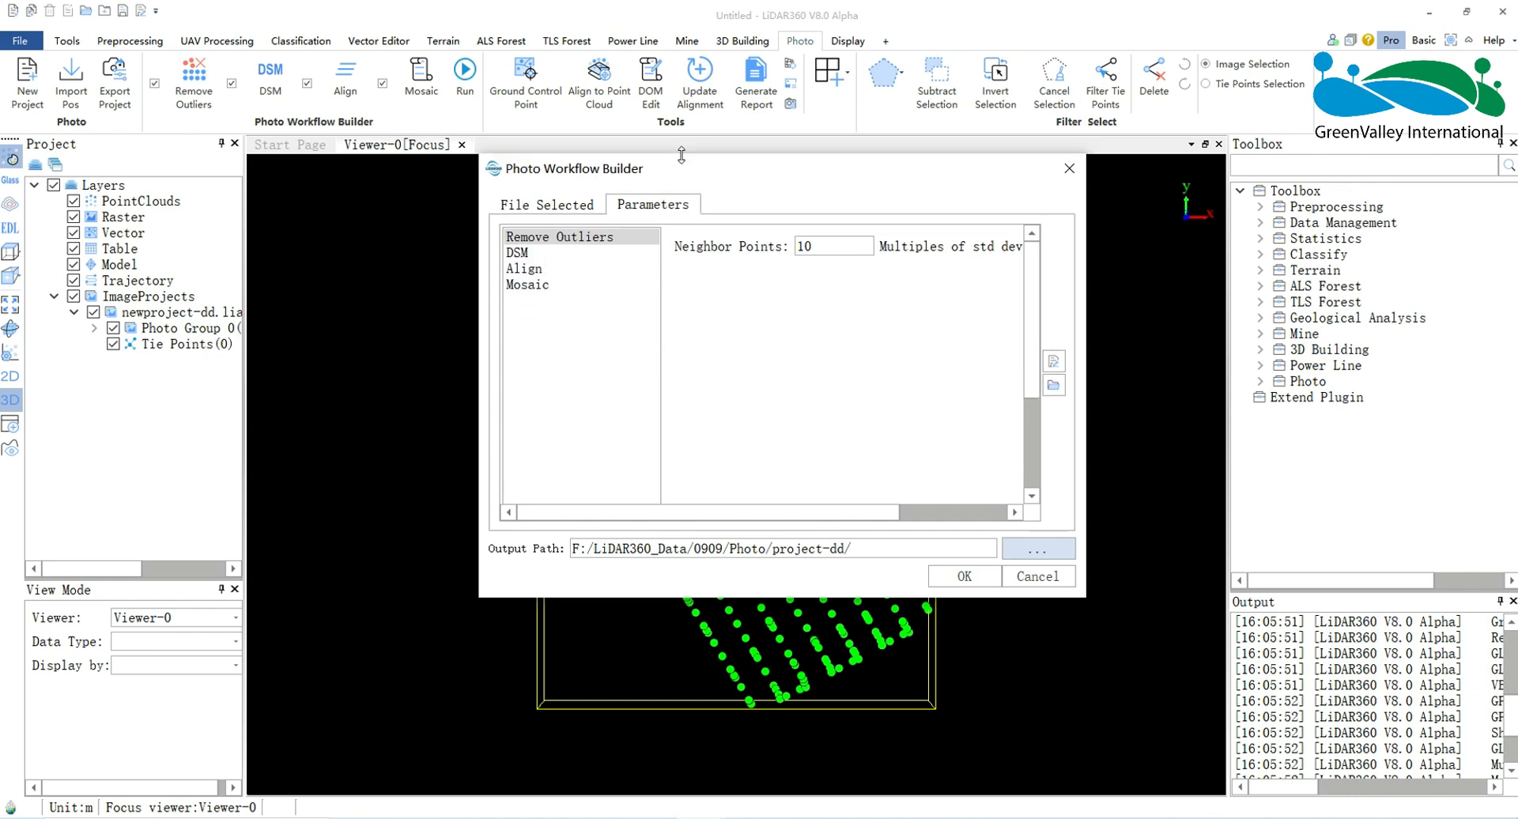
drag(1086, 293, 1436, 288)
drag(941, 597, 942, 745)
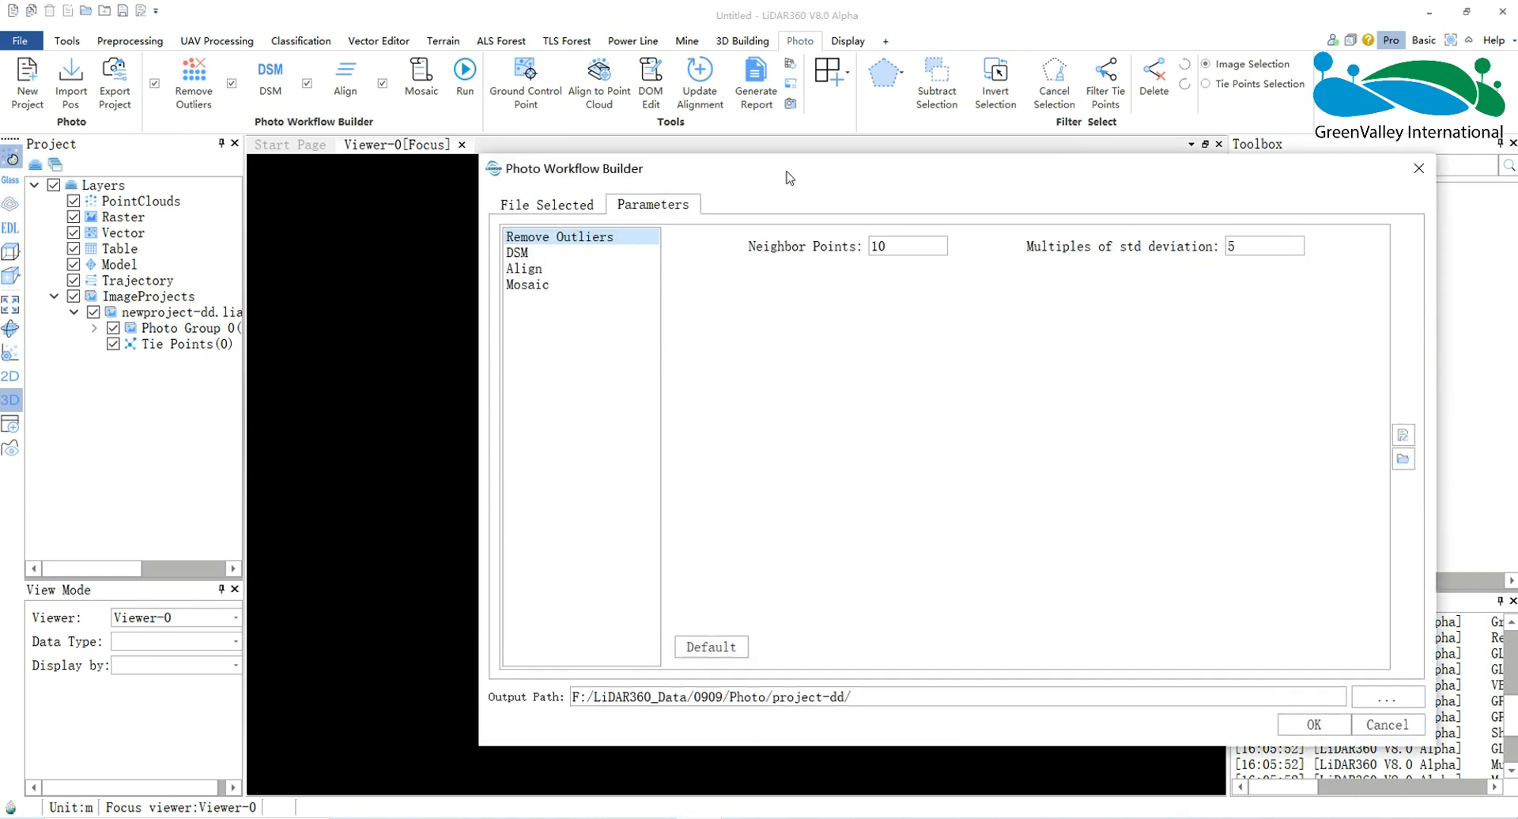
drag(787, 174, 615, 204)
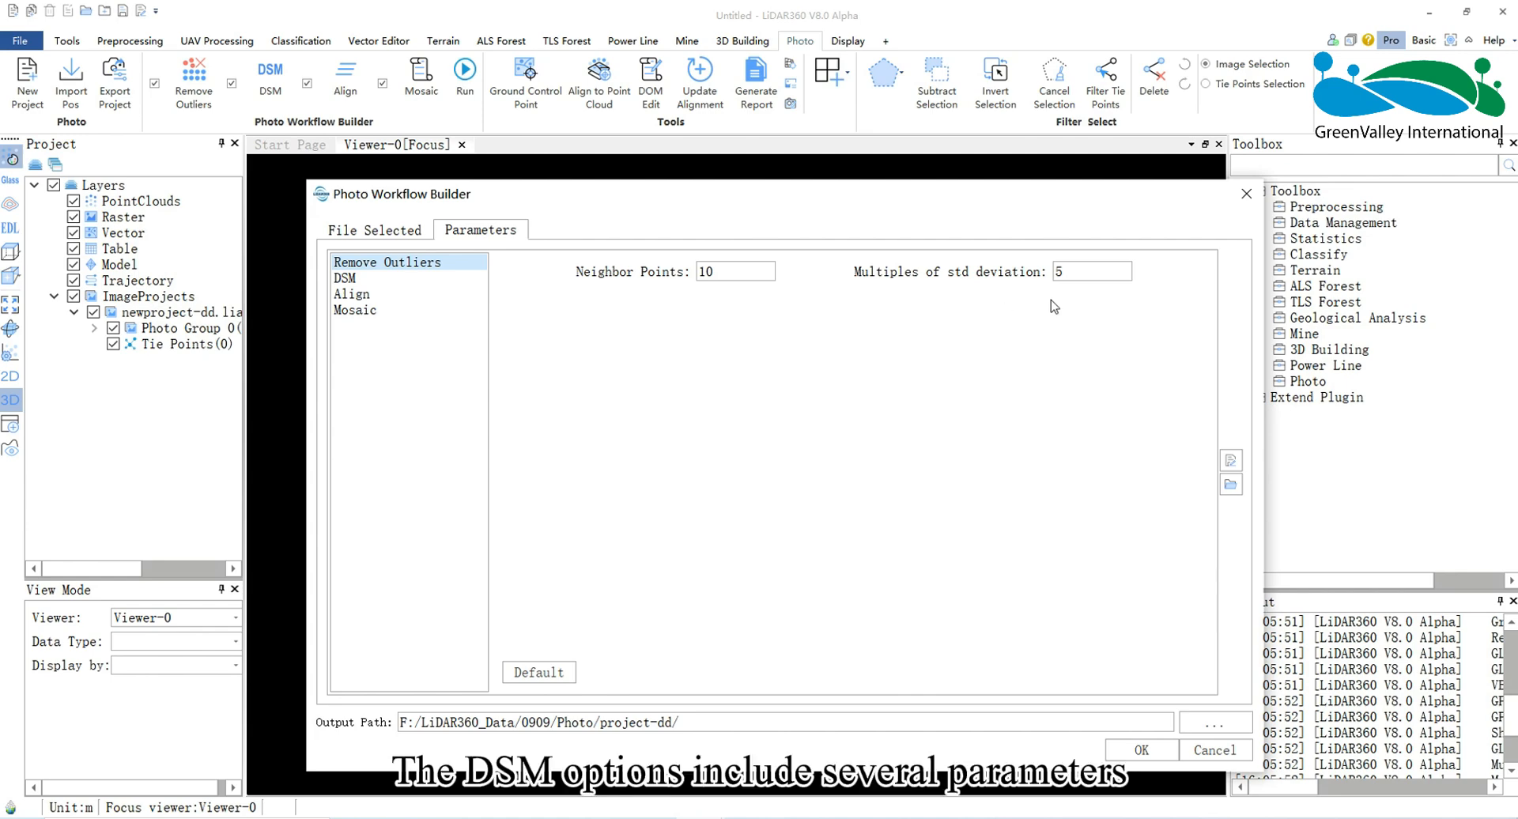
click(363, 278)
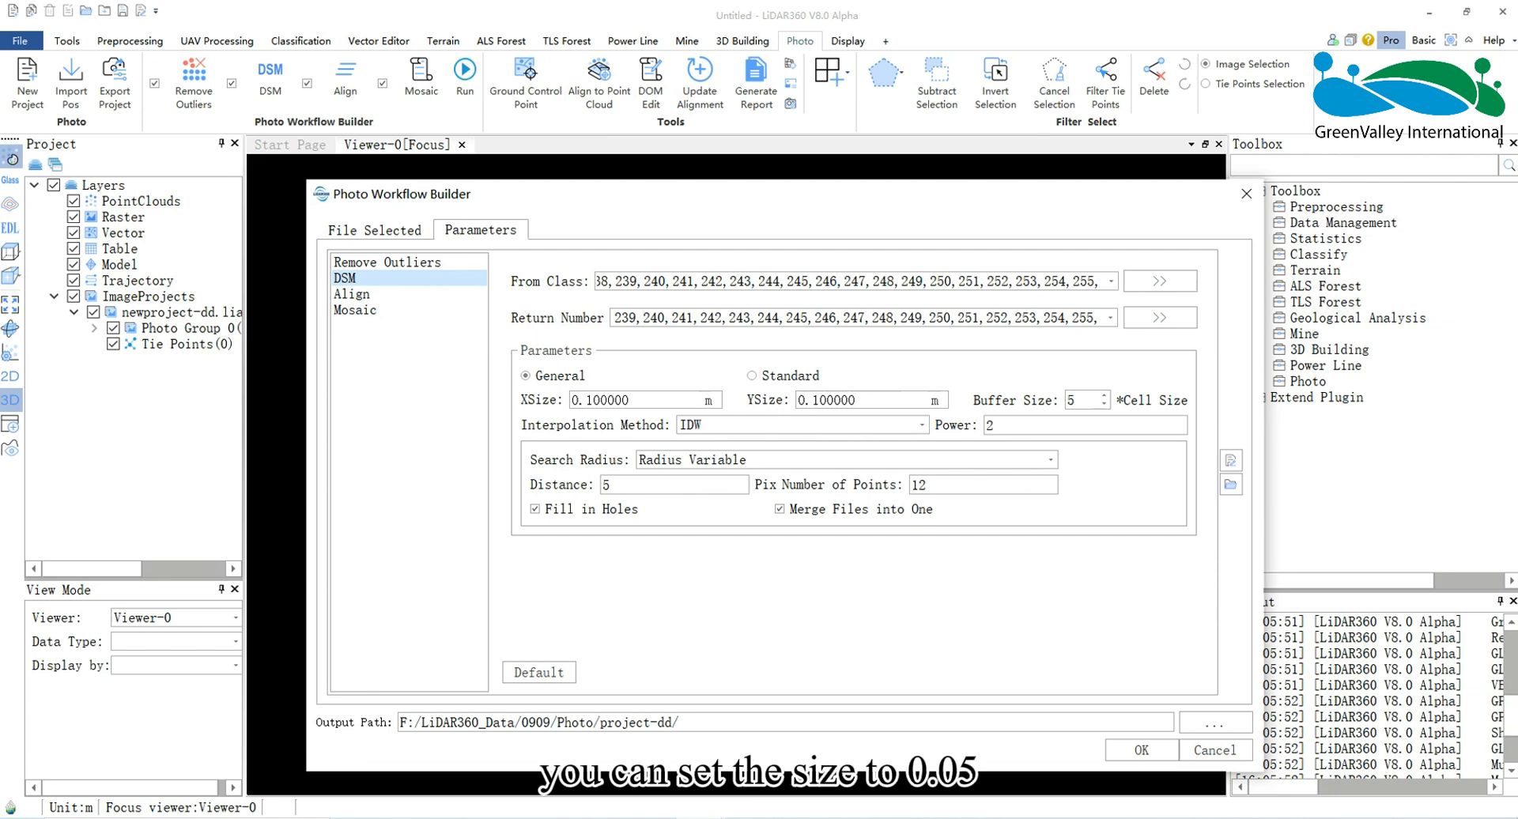
click(826, 408)
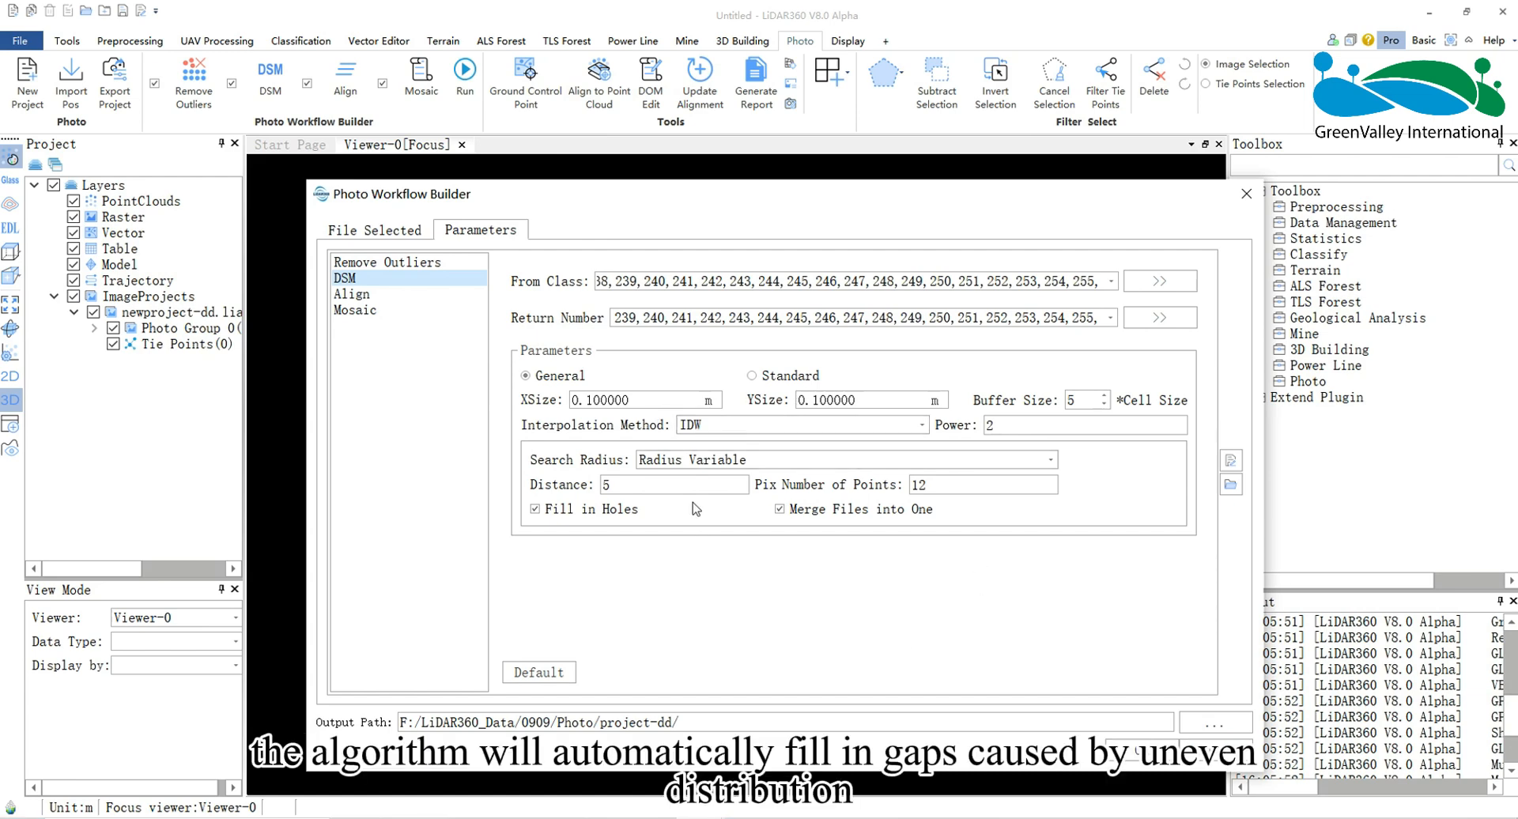
Review the Align parameters and choose Generic as the pair selection mode
click(360, 297)
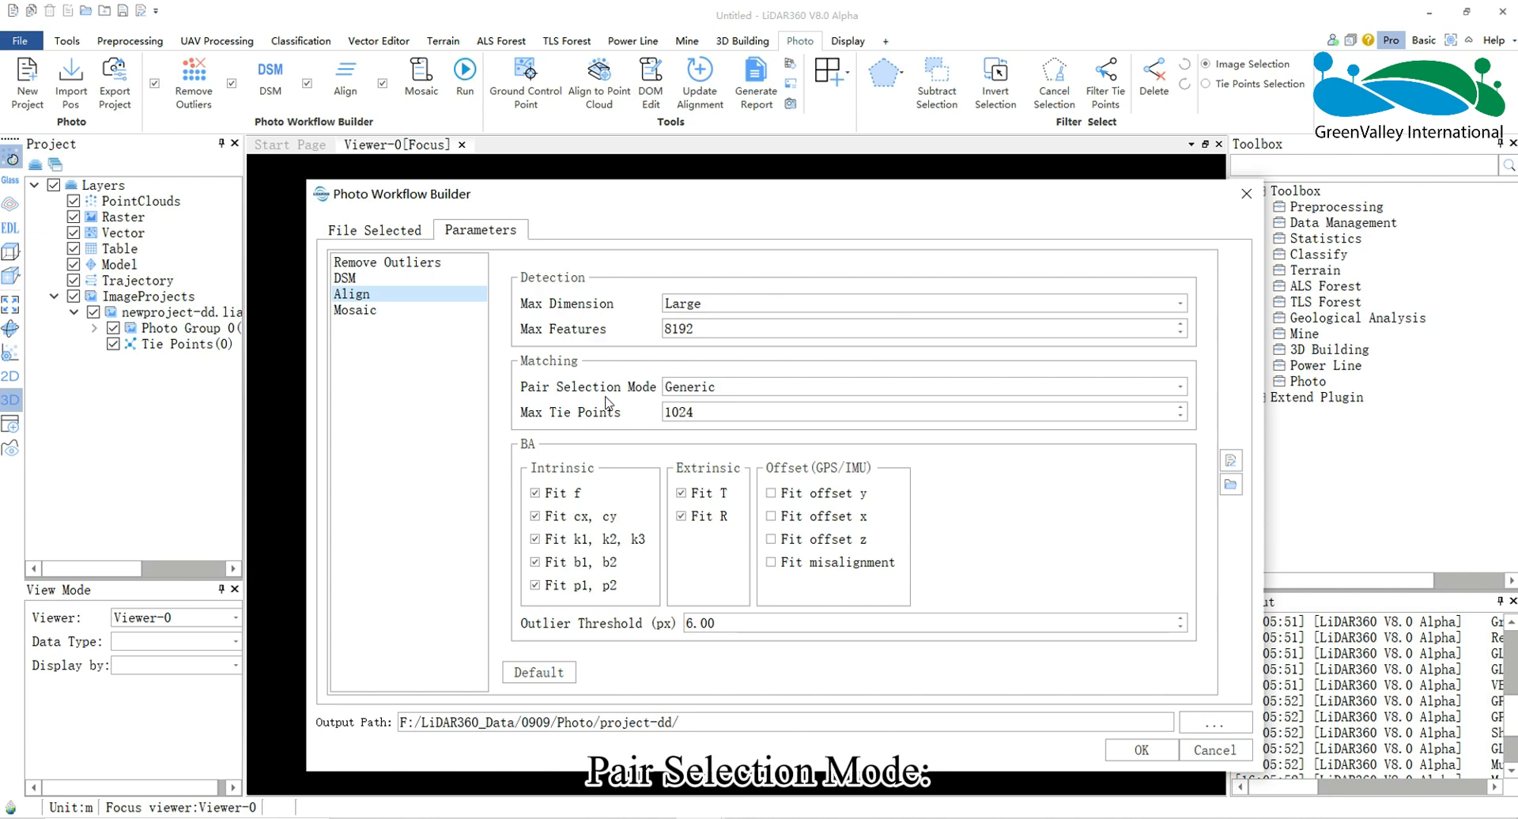
click(740, 389)
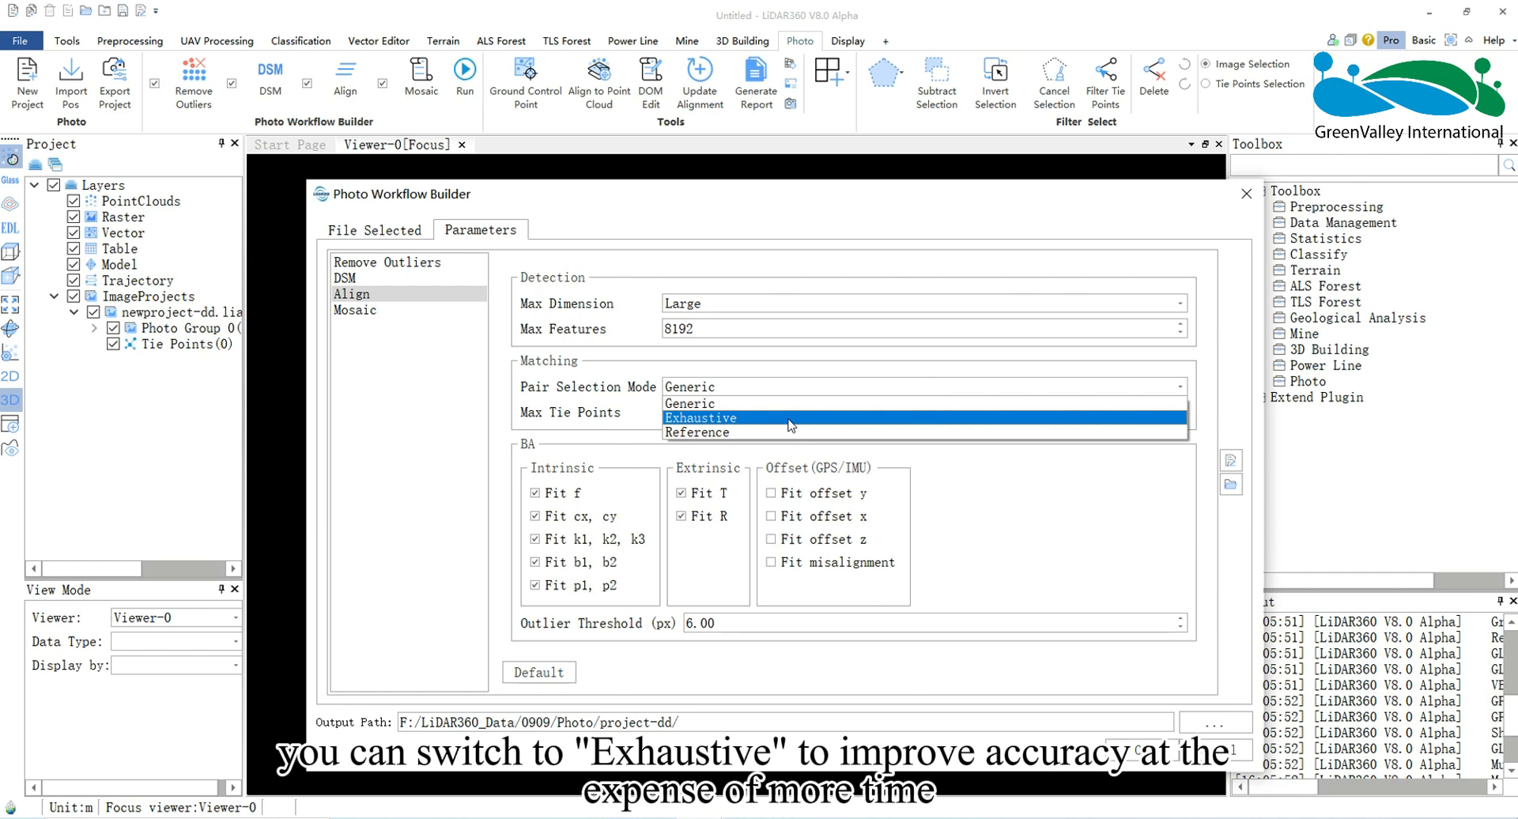
click(741, 405)
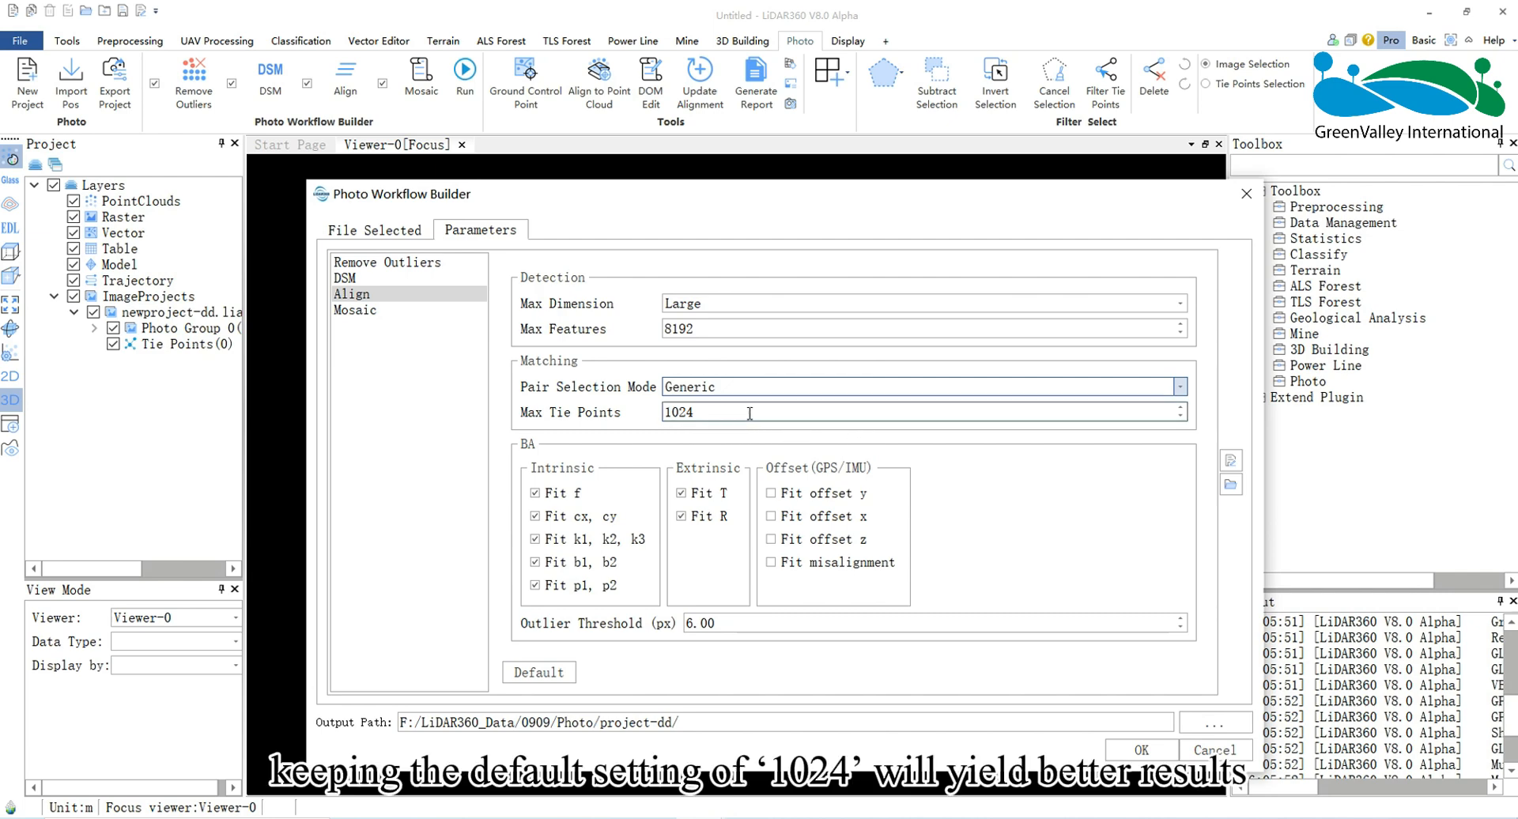
Compare the two Mosaic modes and choose Mosaic based on surface model
click(351, 311)
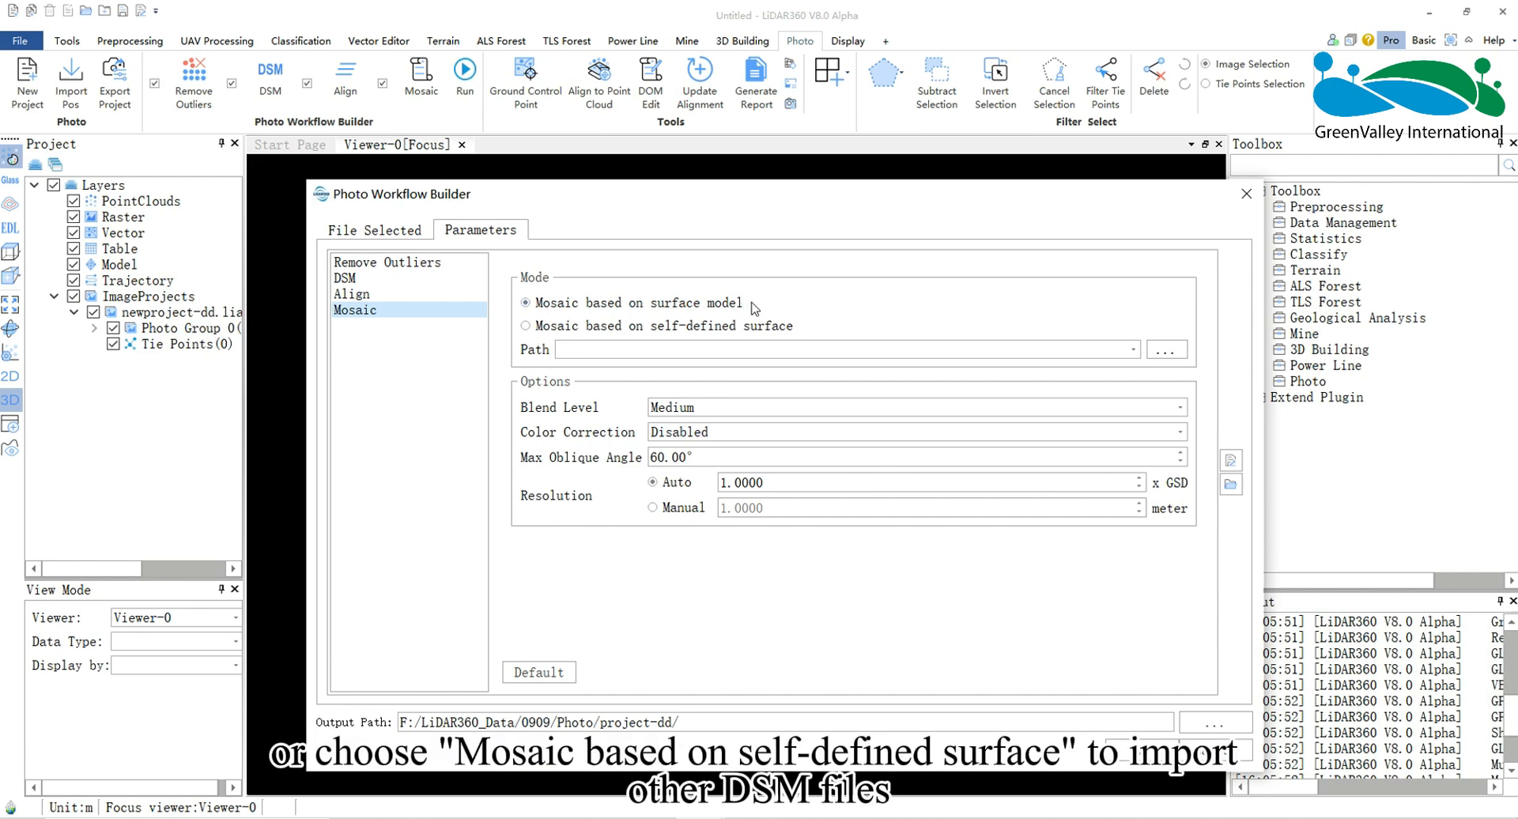
click(526, 325)
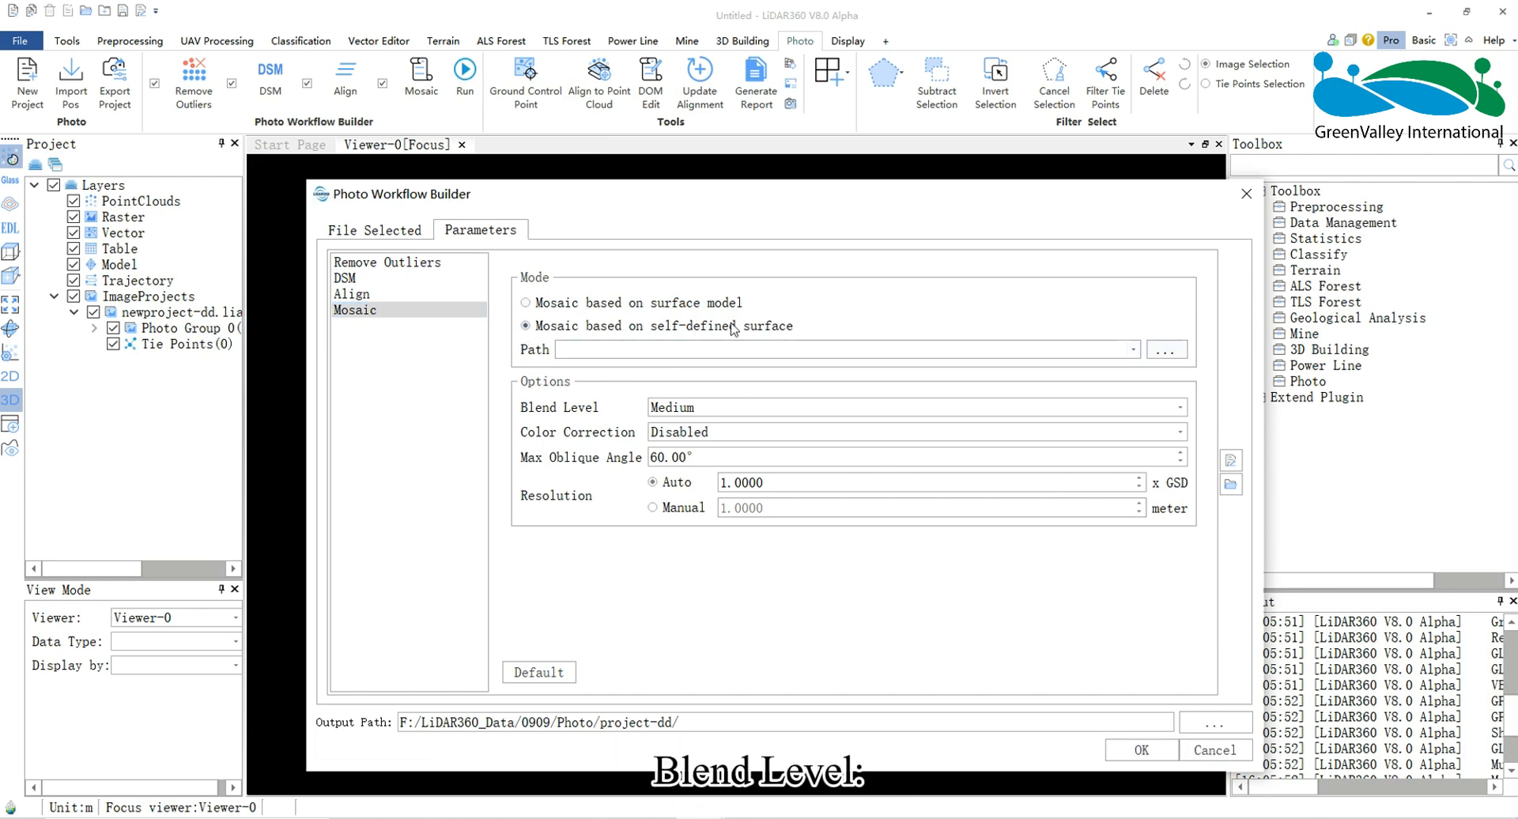
click(535, 305)
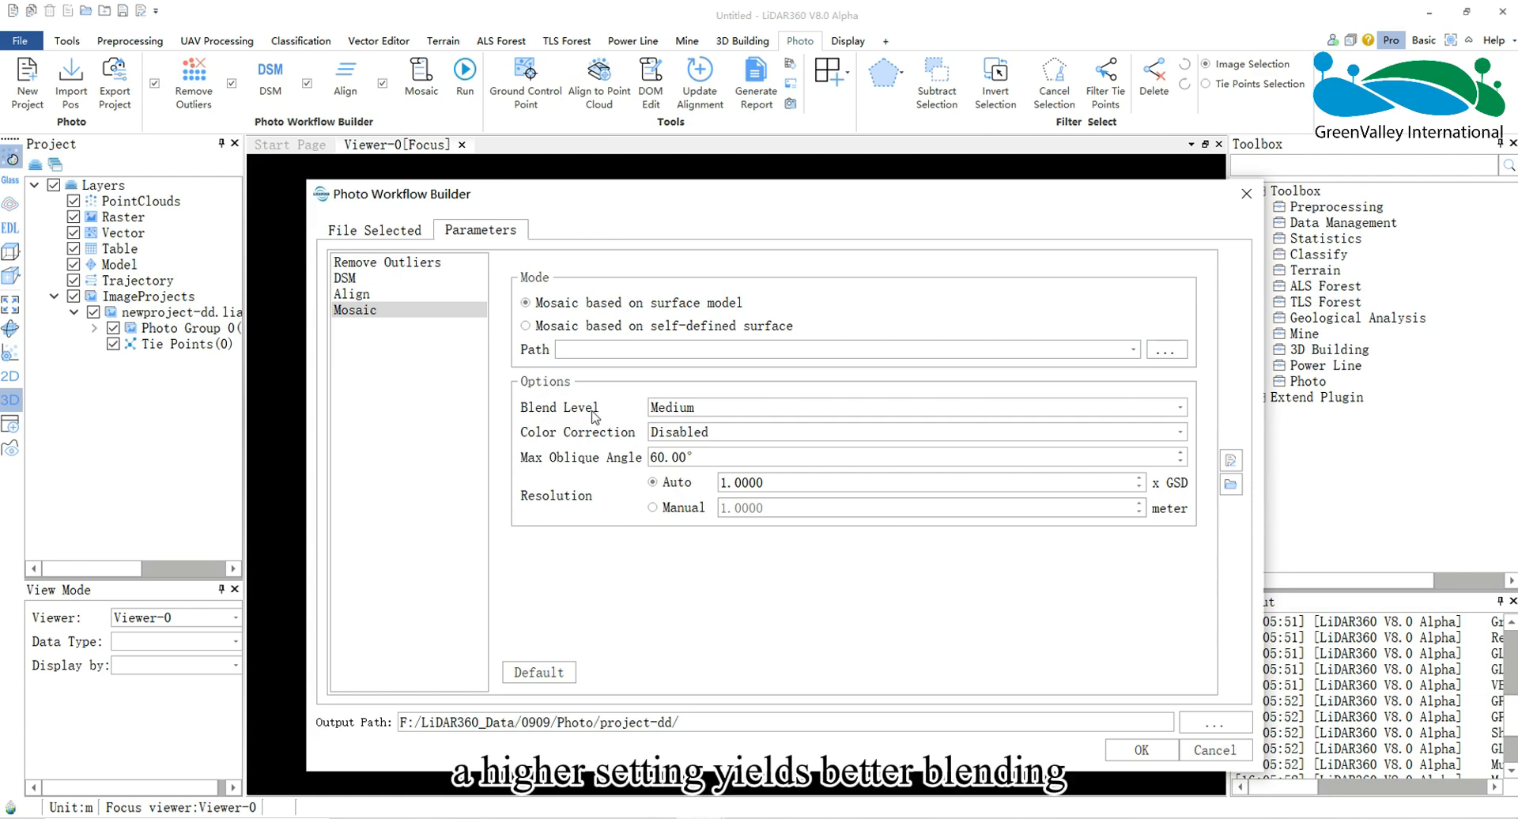
Check the mosaic's blend level options, keep Medium, and set Color Correction to Disabled
click(757, 408)
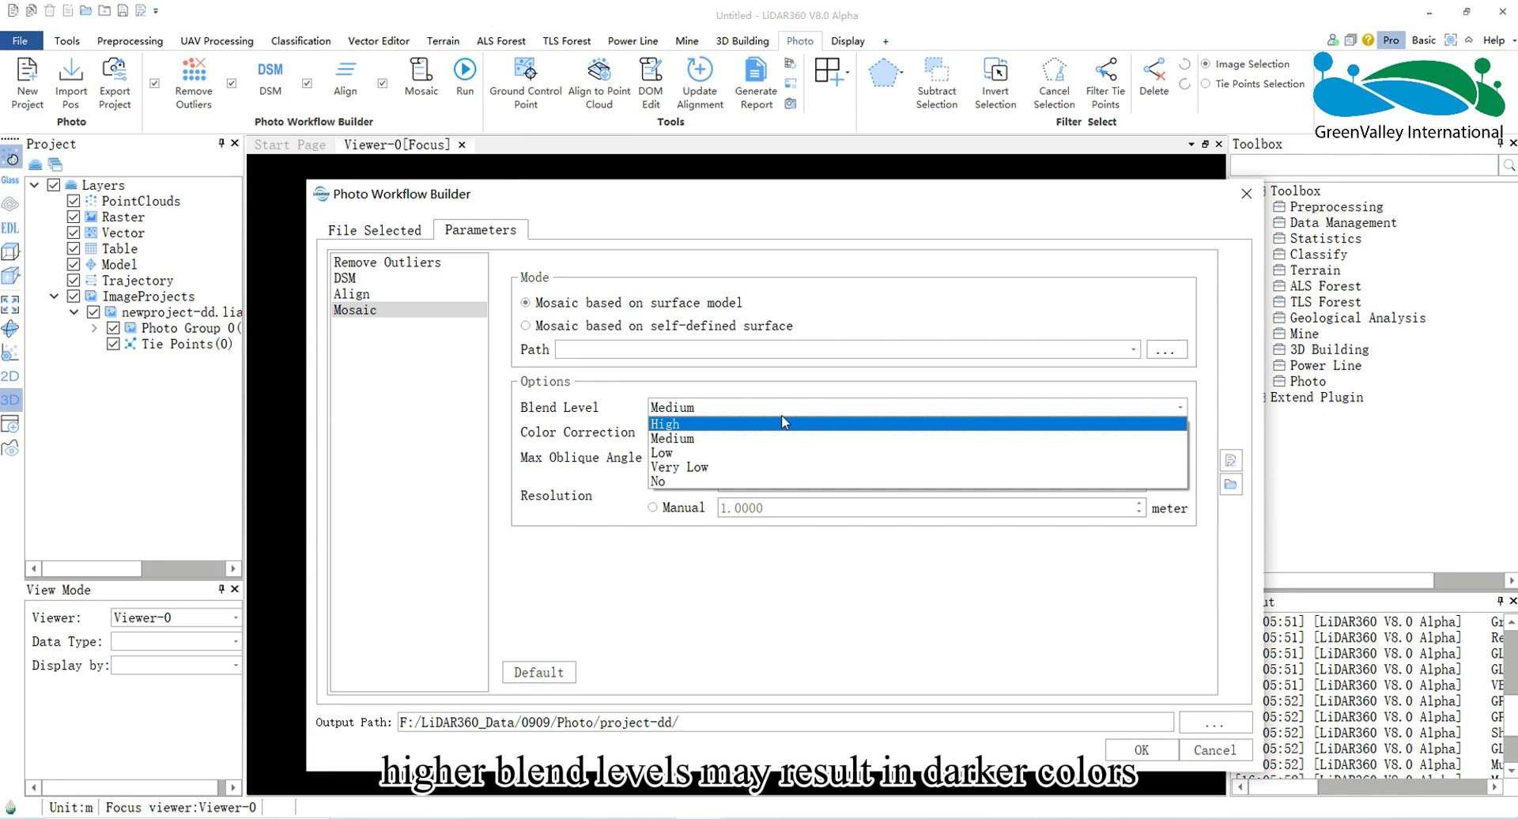
click(1179, 409)
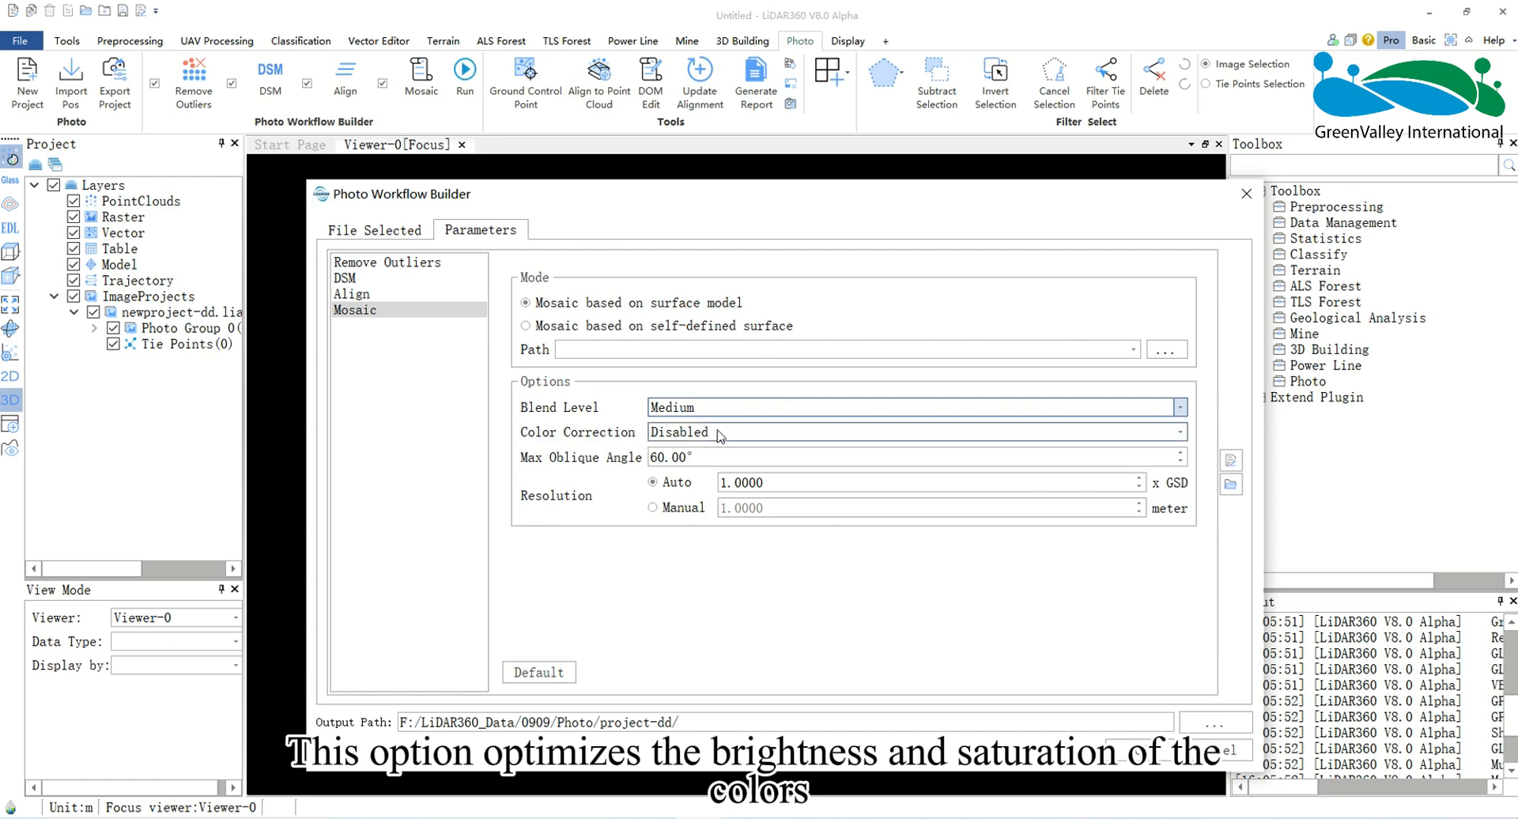
click(771, 434)
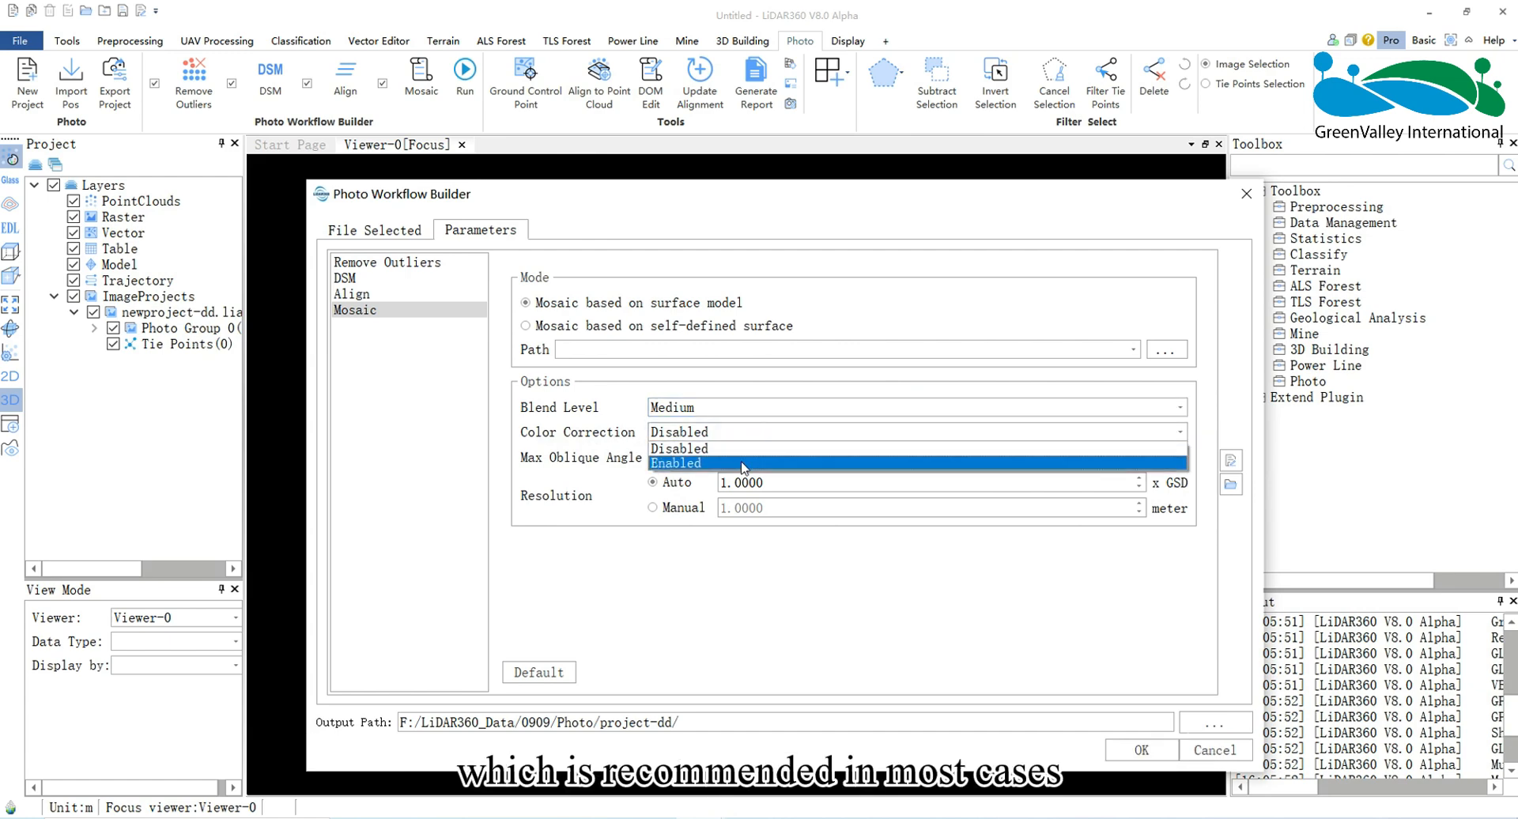
click(773, 448)
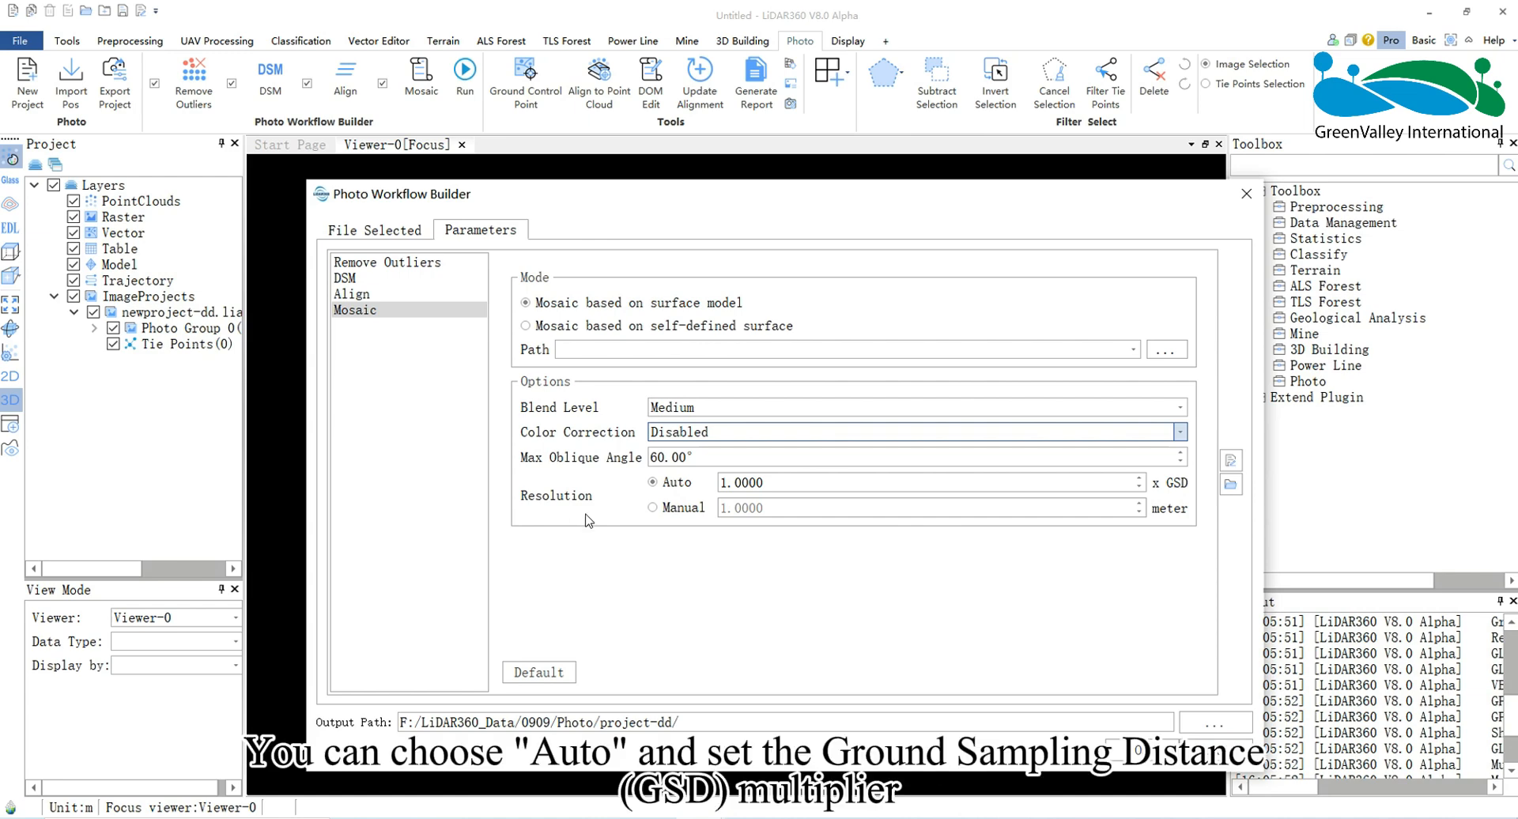
Compare the mosaic's Auto and Manual resolution options and choose Auto with a multiplier of 1.0000 x GSD
click(793, 485)
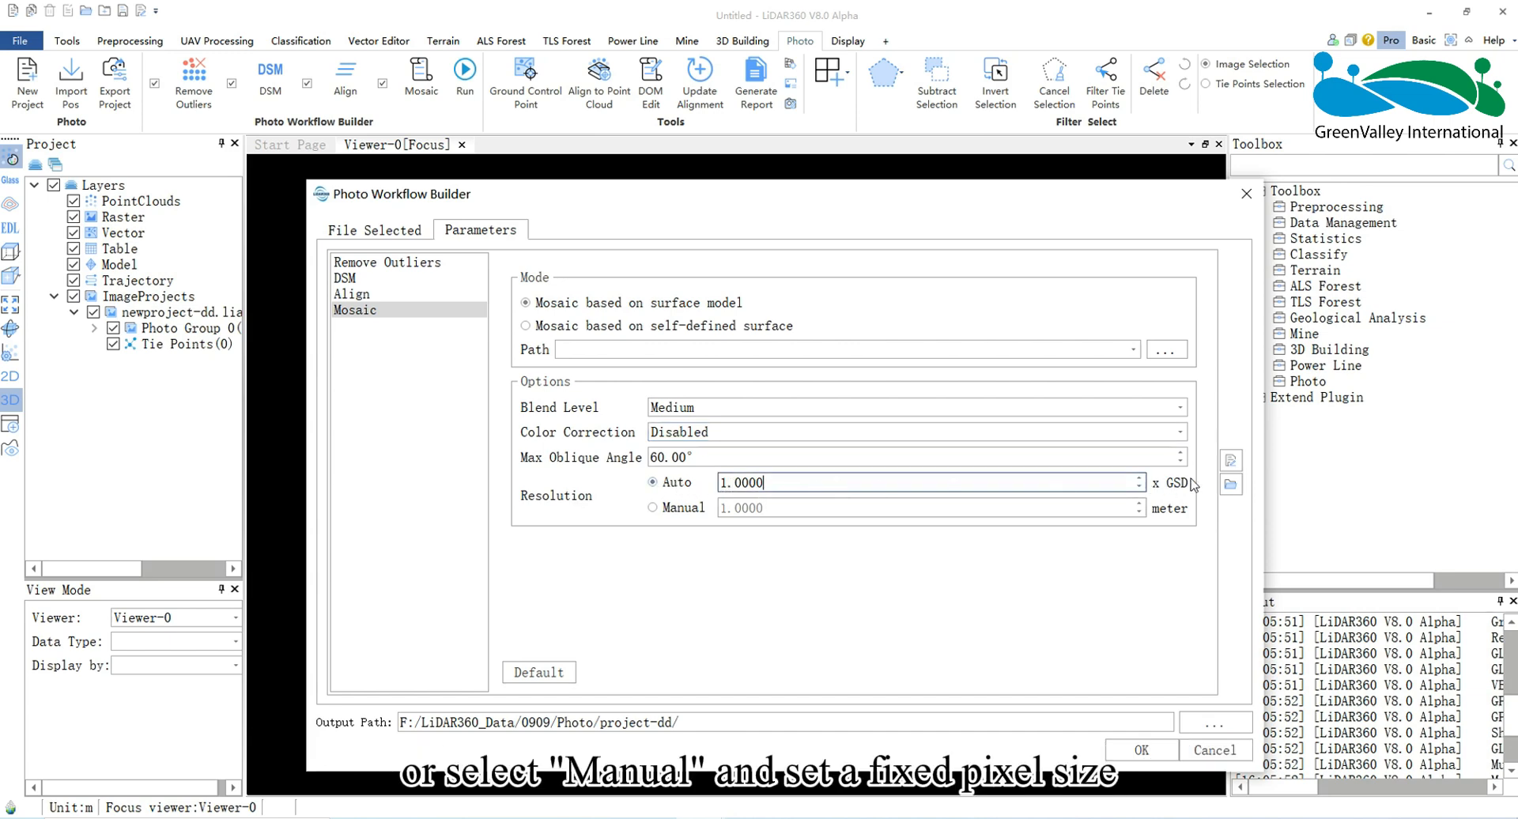
click(655, 510)
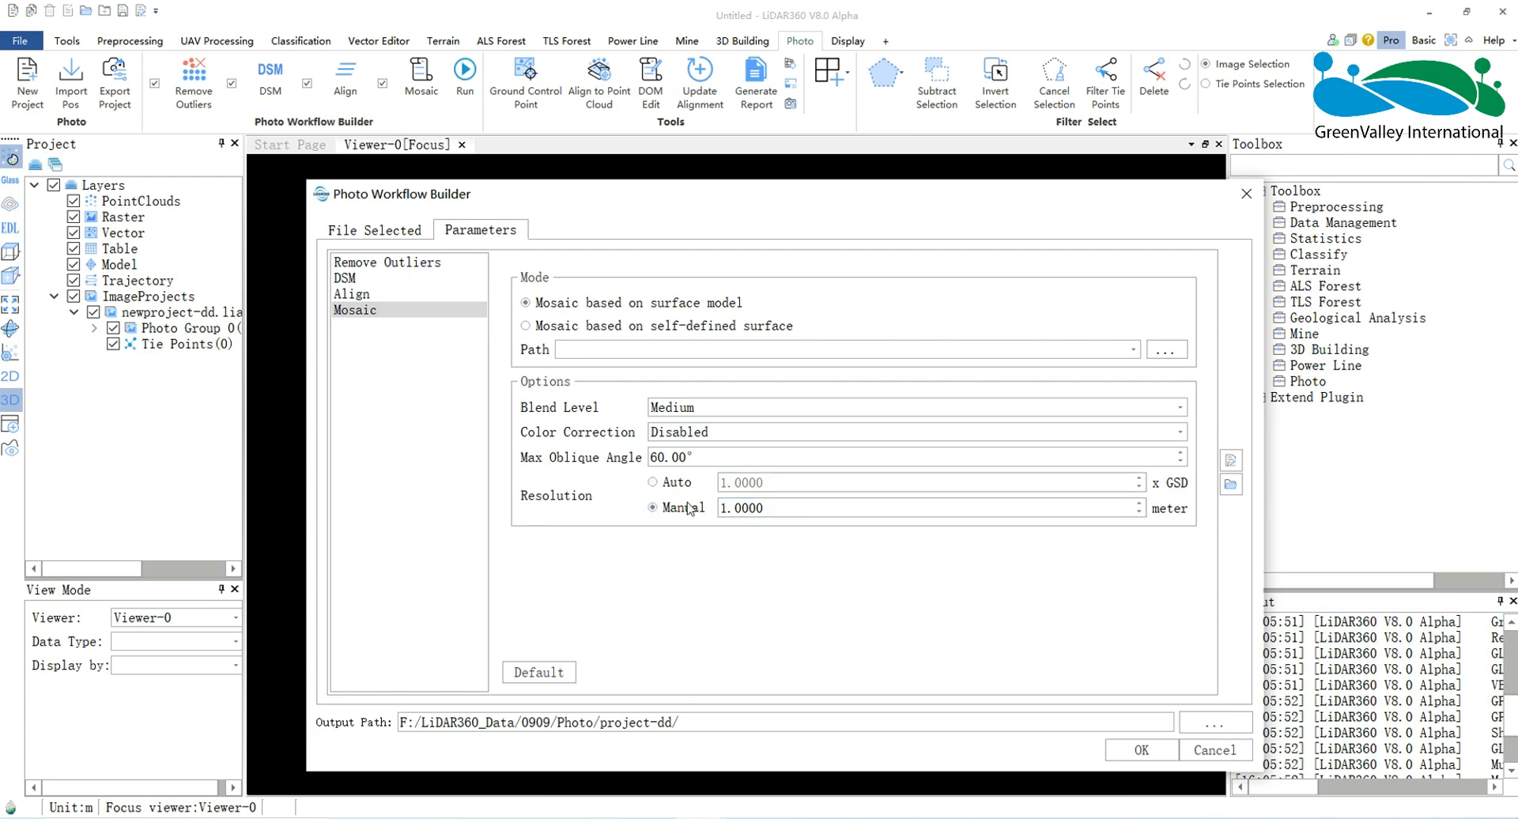
click(654, 482)
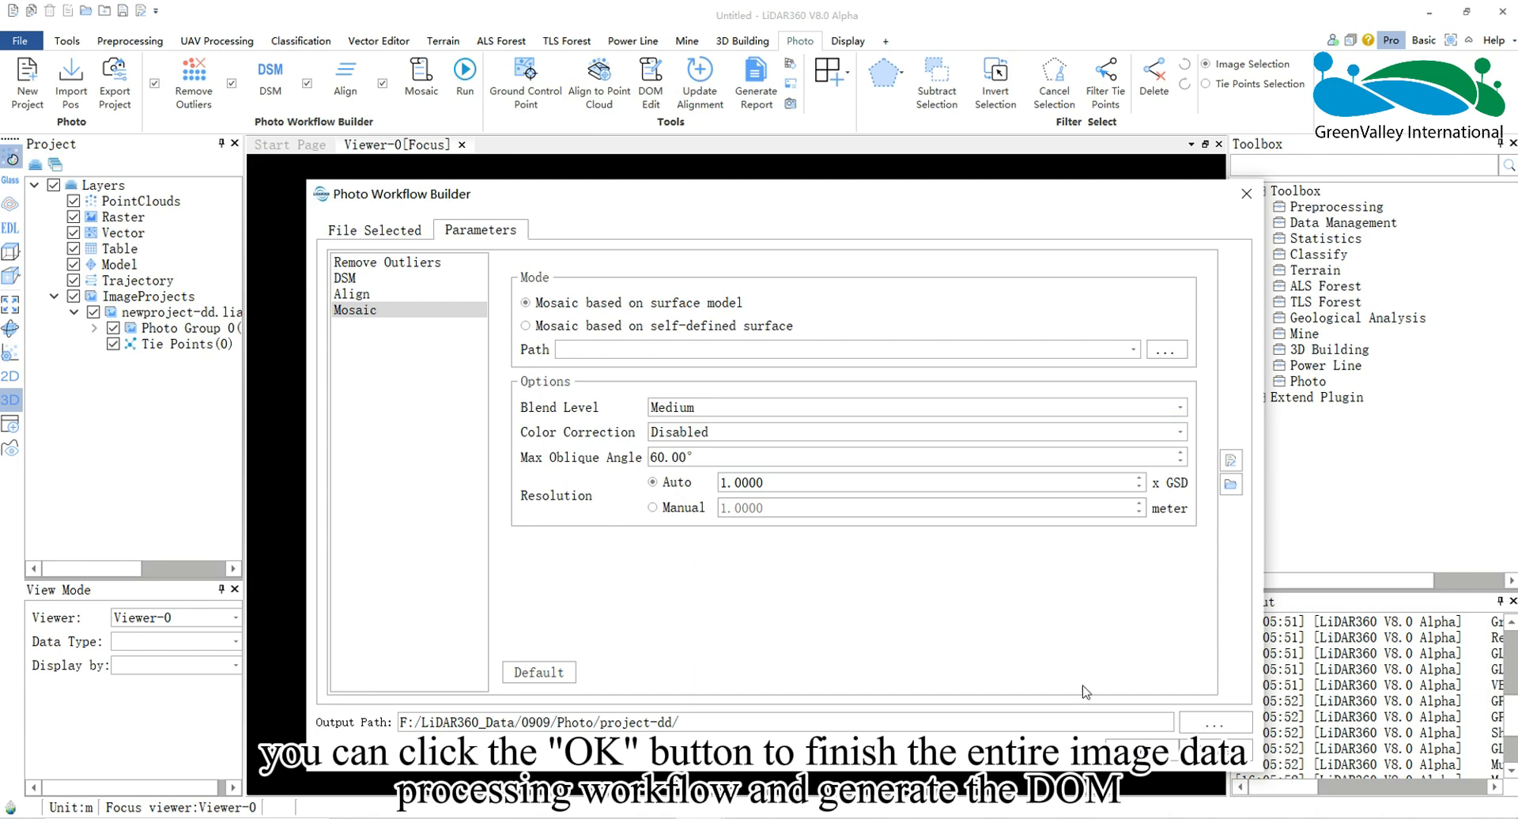
Run the configured photo workflow, widen the output log, and add the generated data to the current project
click(1142, 749)
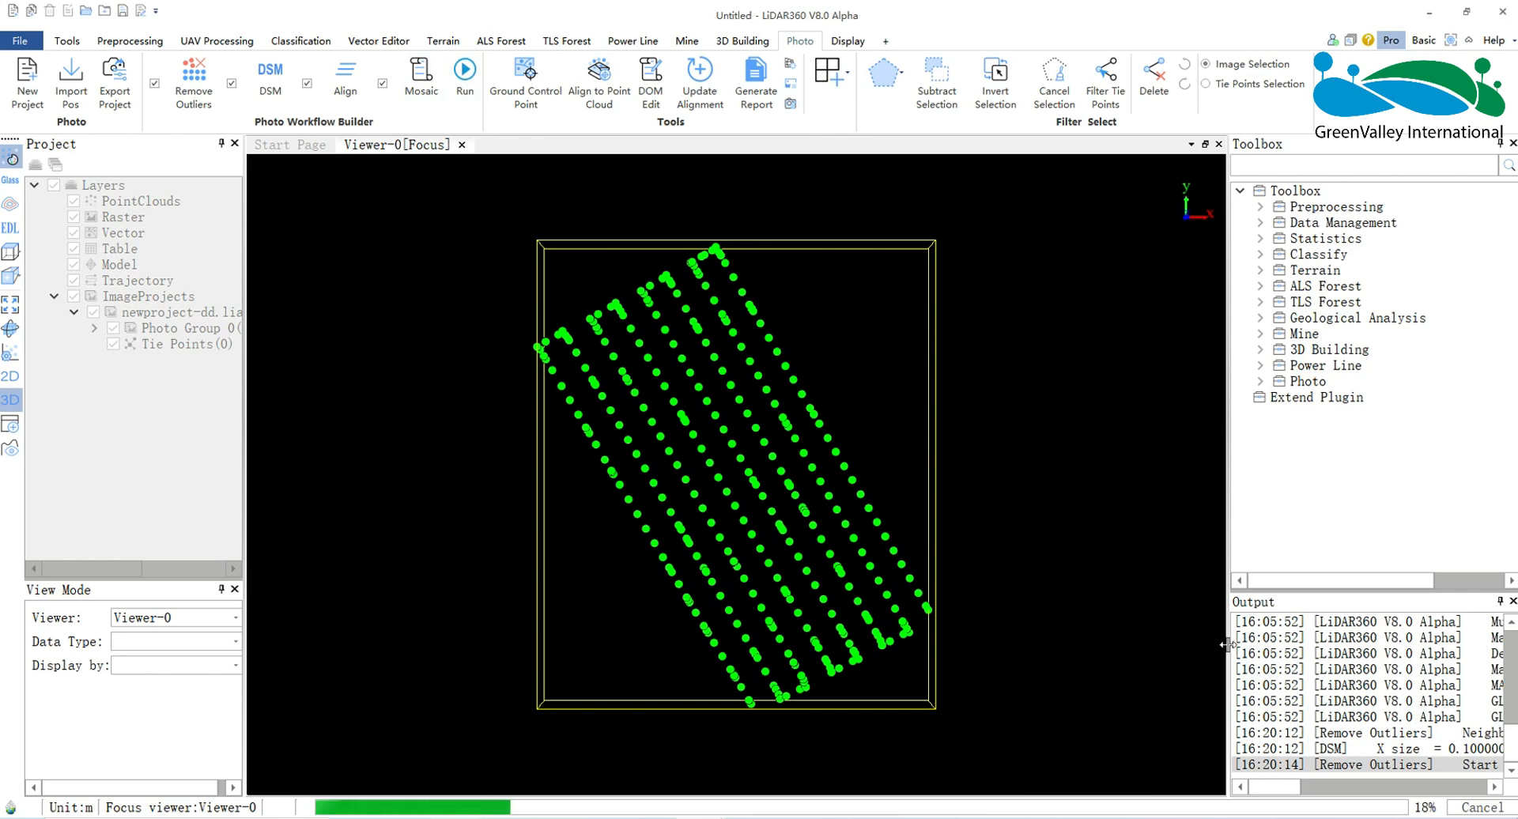
drag(1228, 644, 1089, 644)
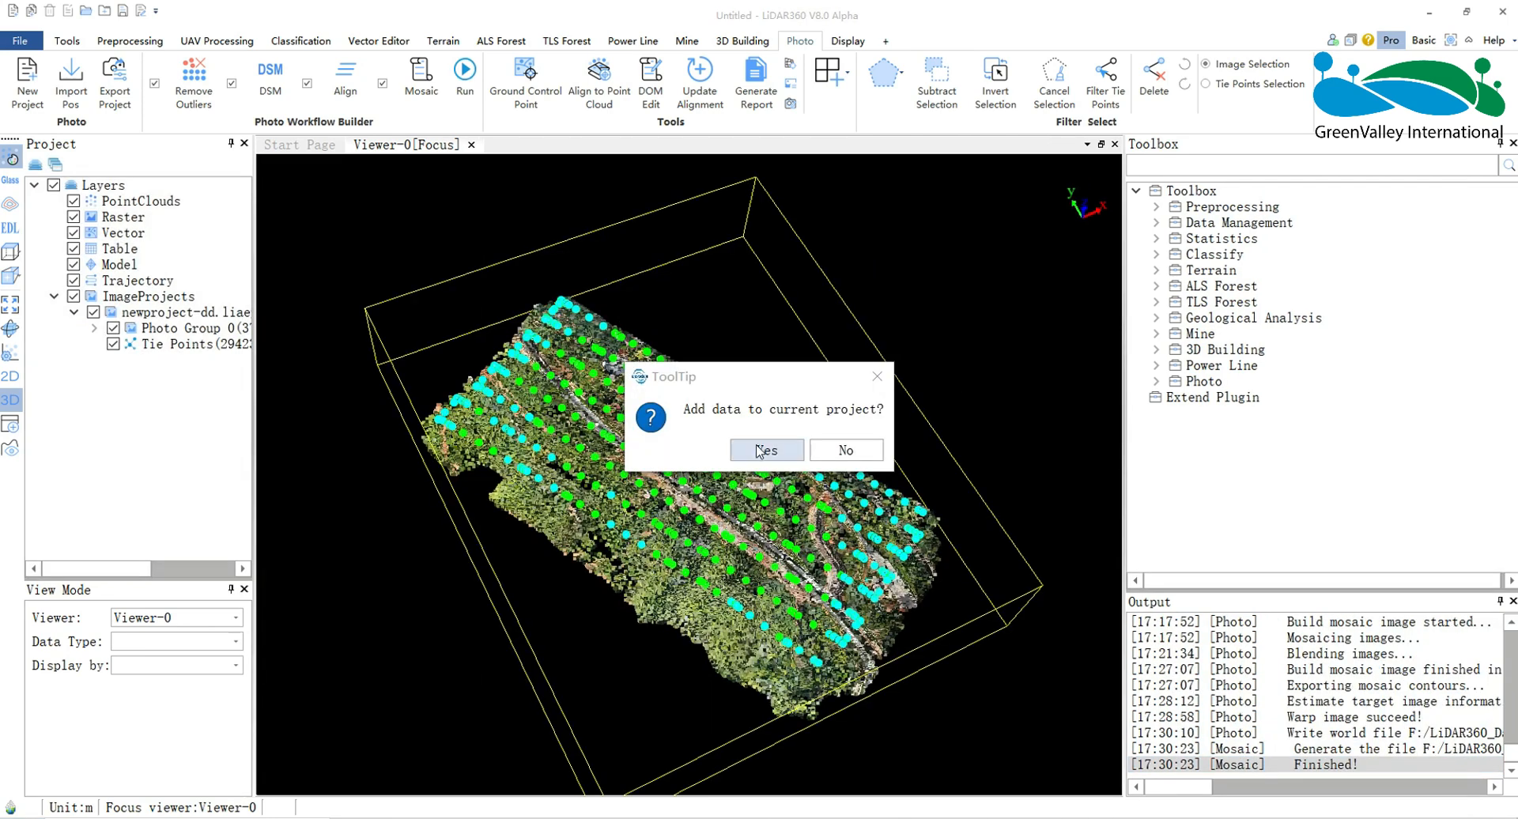
click(759, 451)
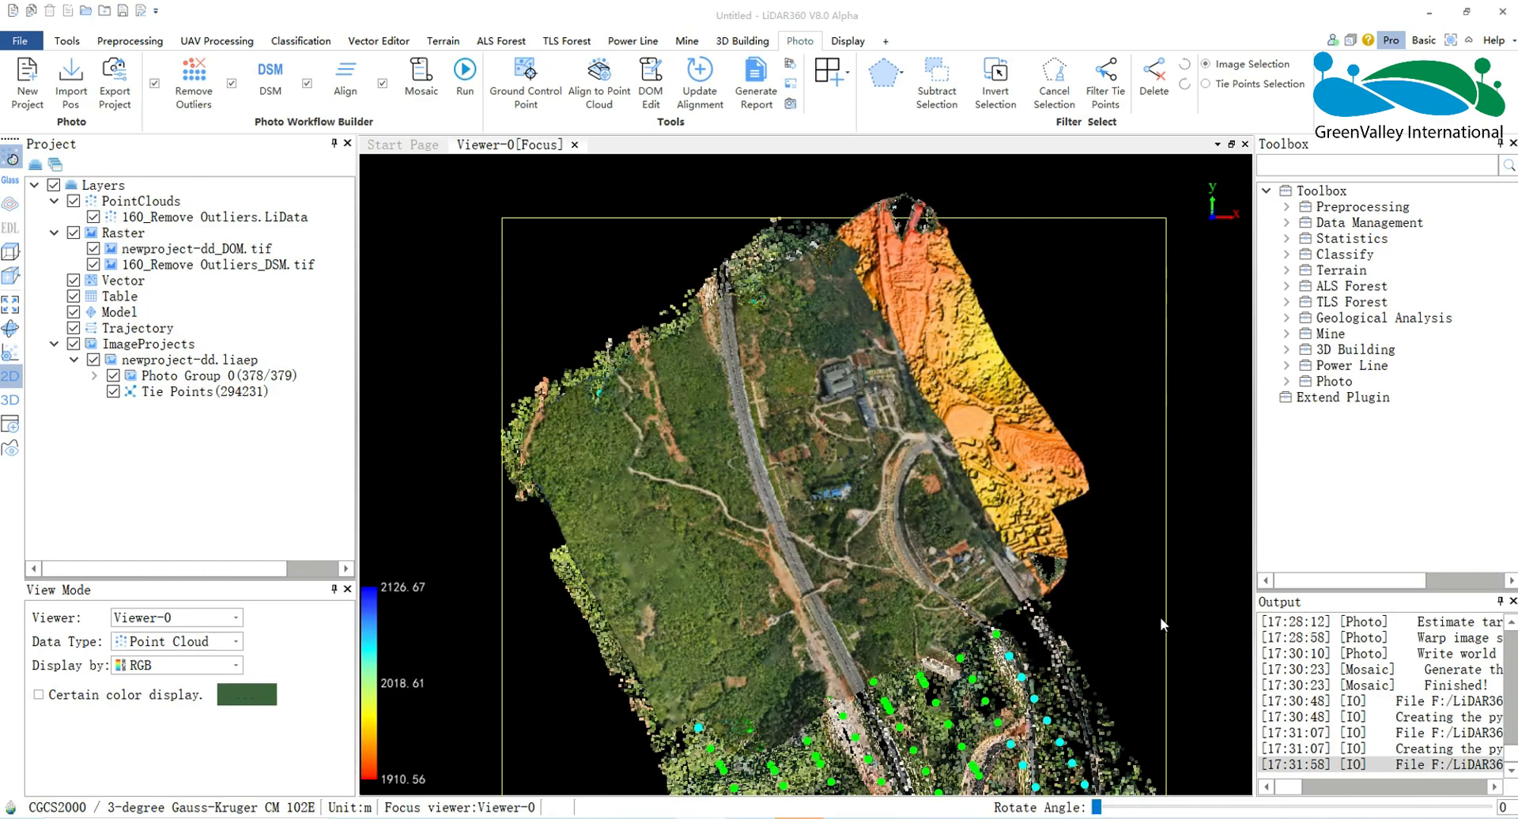
Hide the outlier-removed point cloud, the newproject-dd.liaep image project and the DSM raster, leaving only newproject-dd_DOM.tif displayed
click(93, 216)
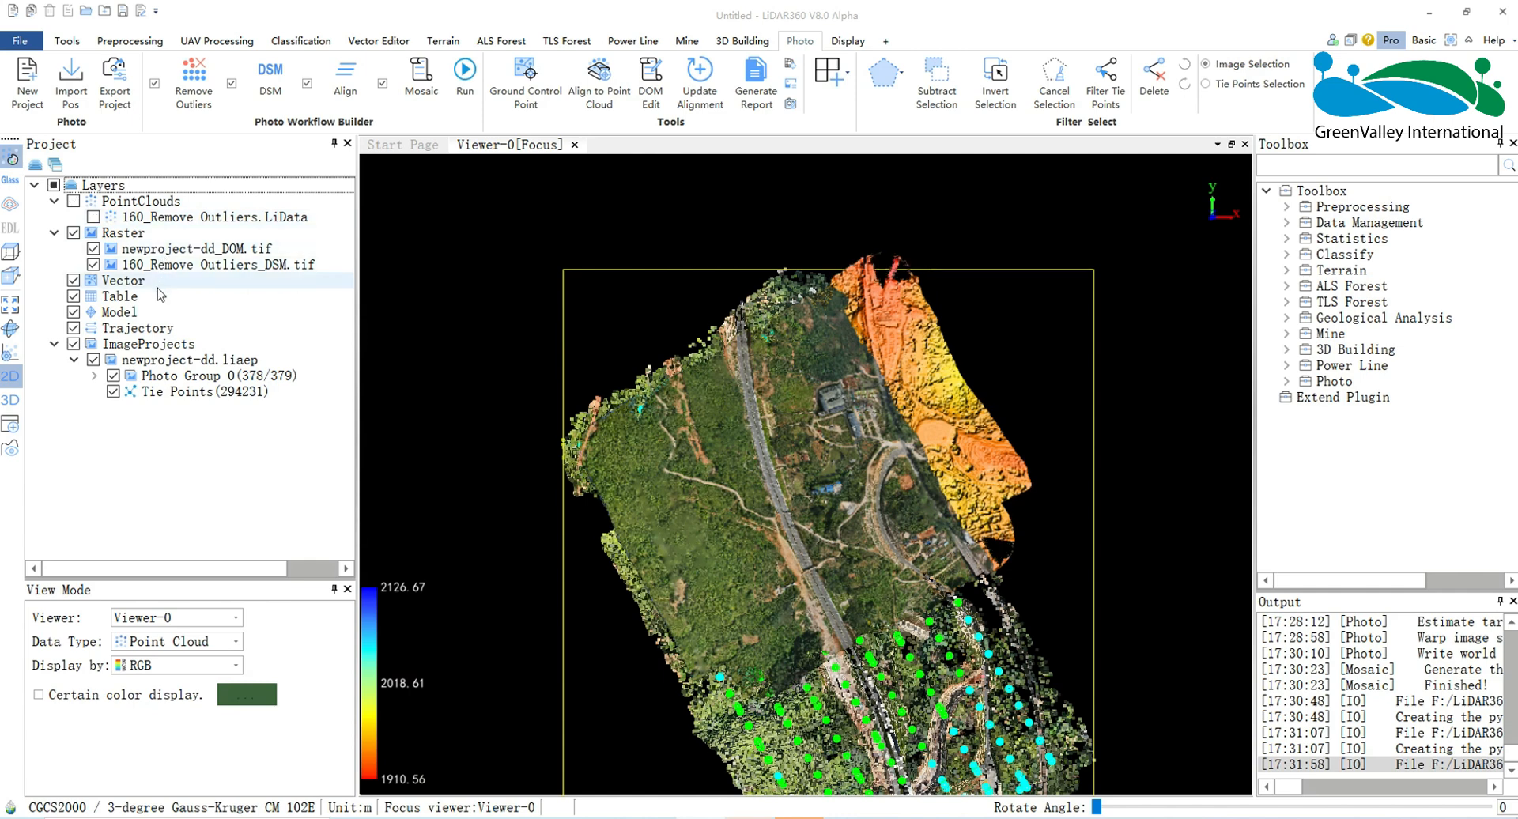
click(93, 359)
click(110, 264)
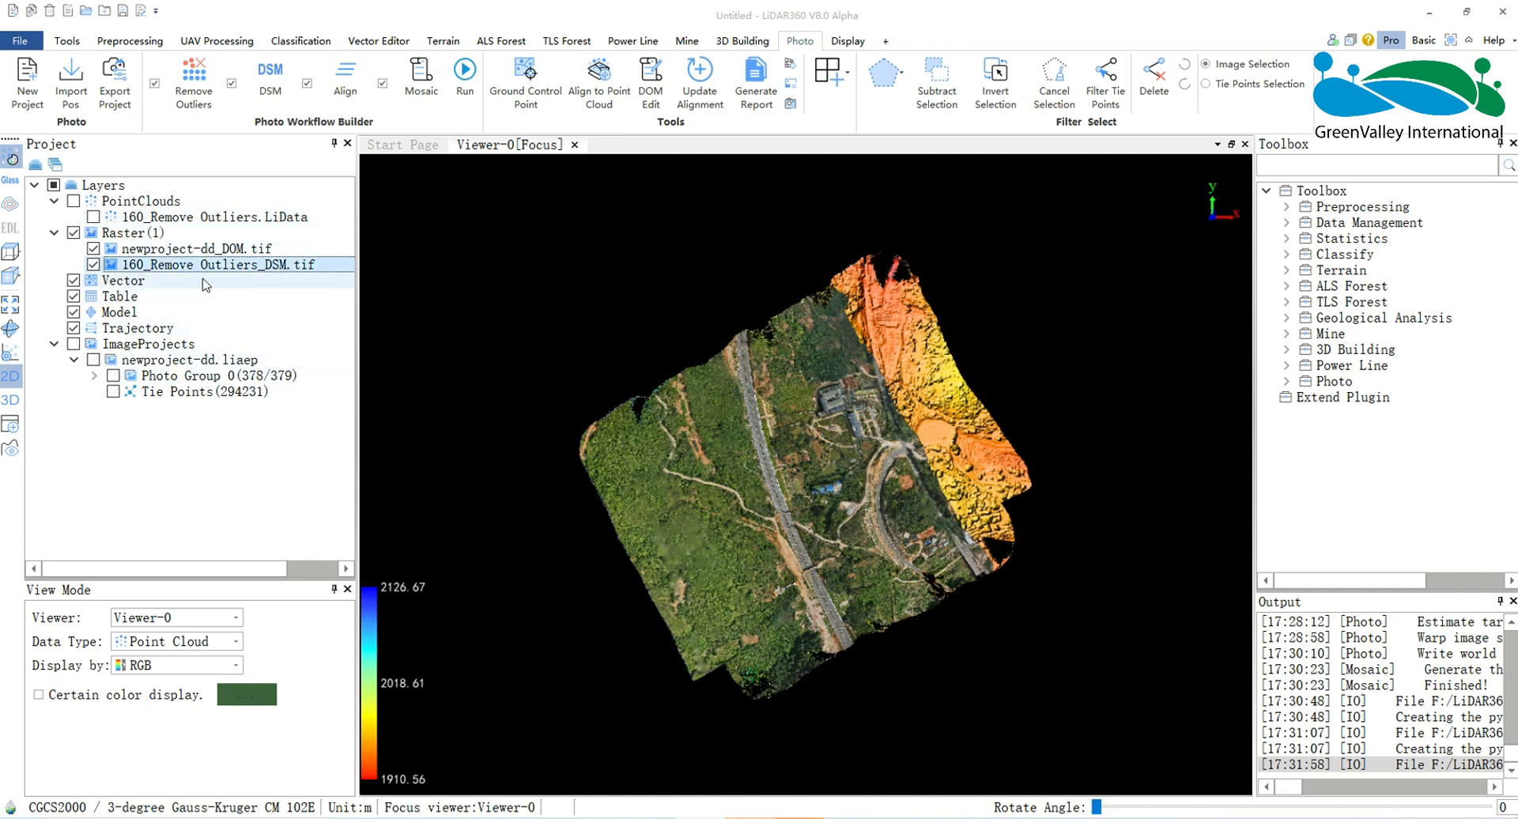
click(94, 264)
Examine the DOM image close up along the main road and around the neighbouring buildings
scroll(826, 496, up, 5)
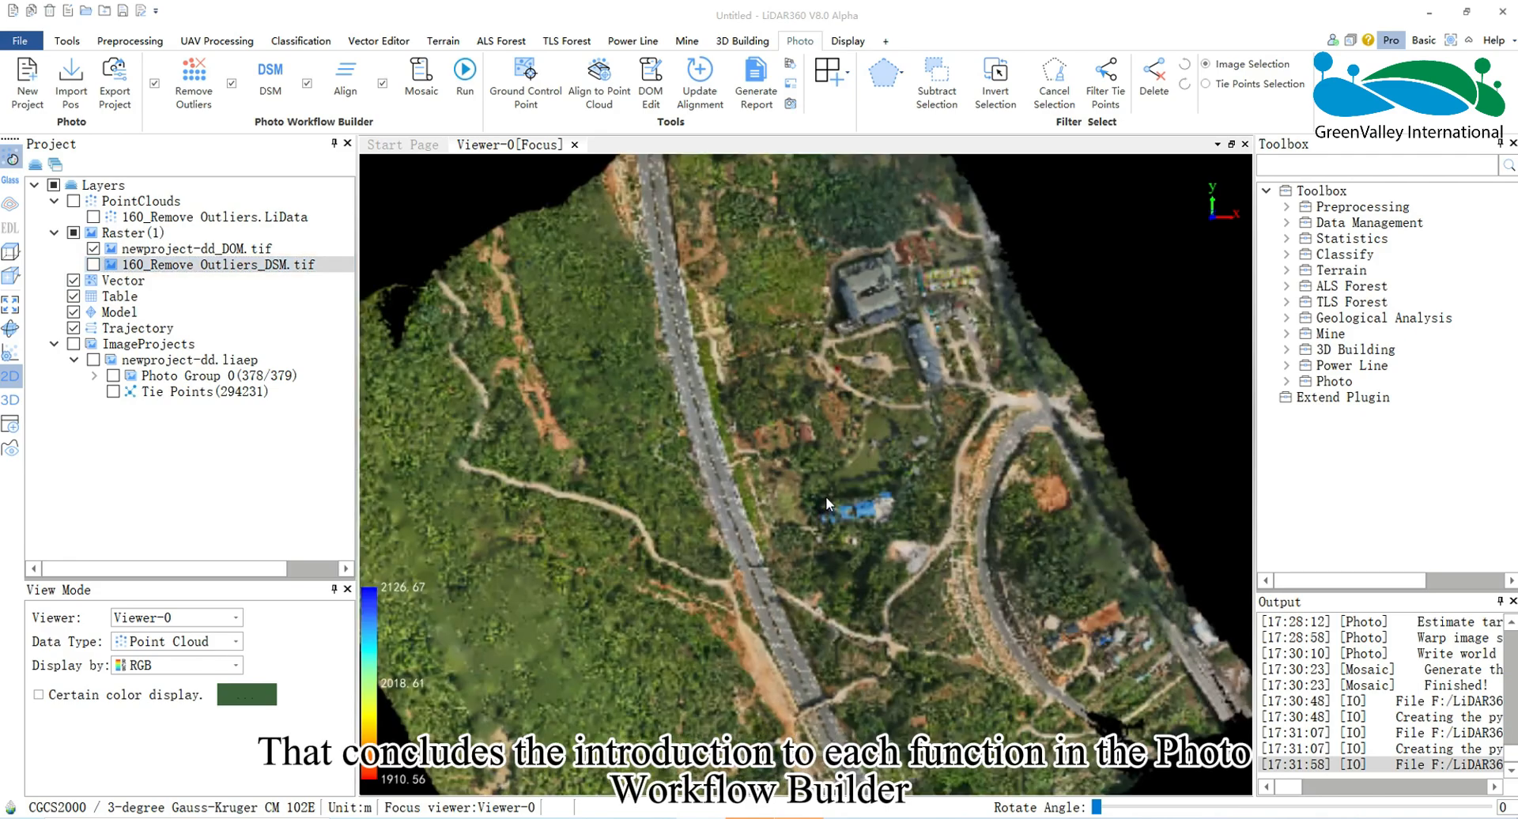
drag(741, 388, 823, 310)
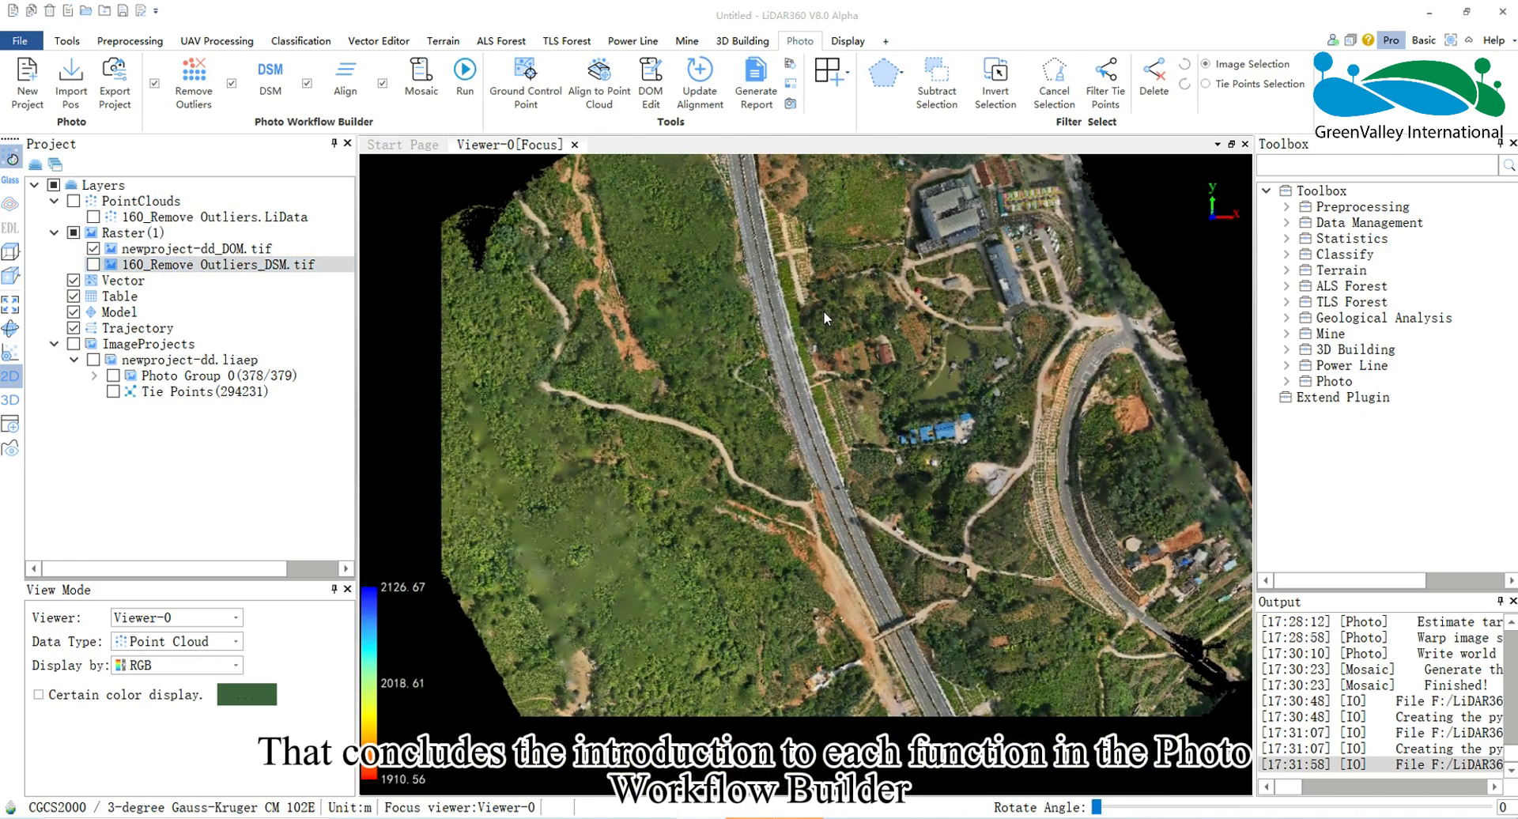
scroll(824, 266, up, 5)
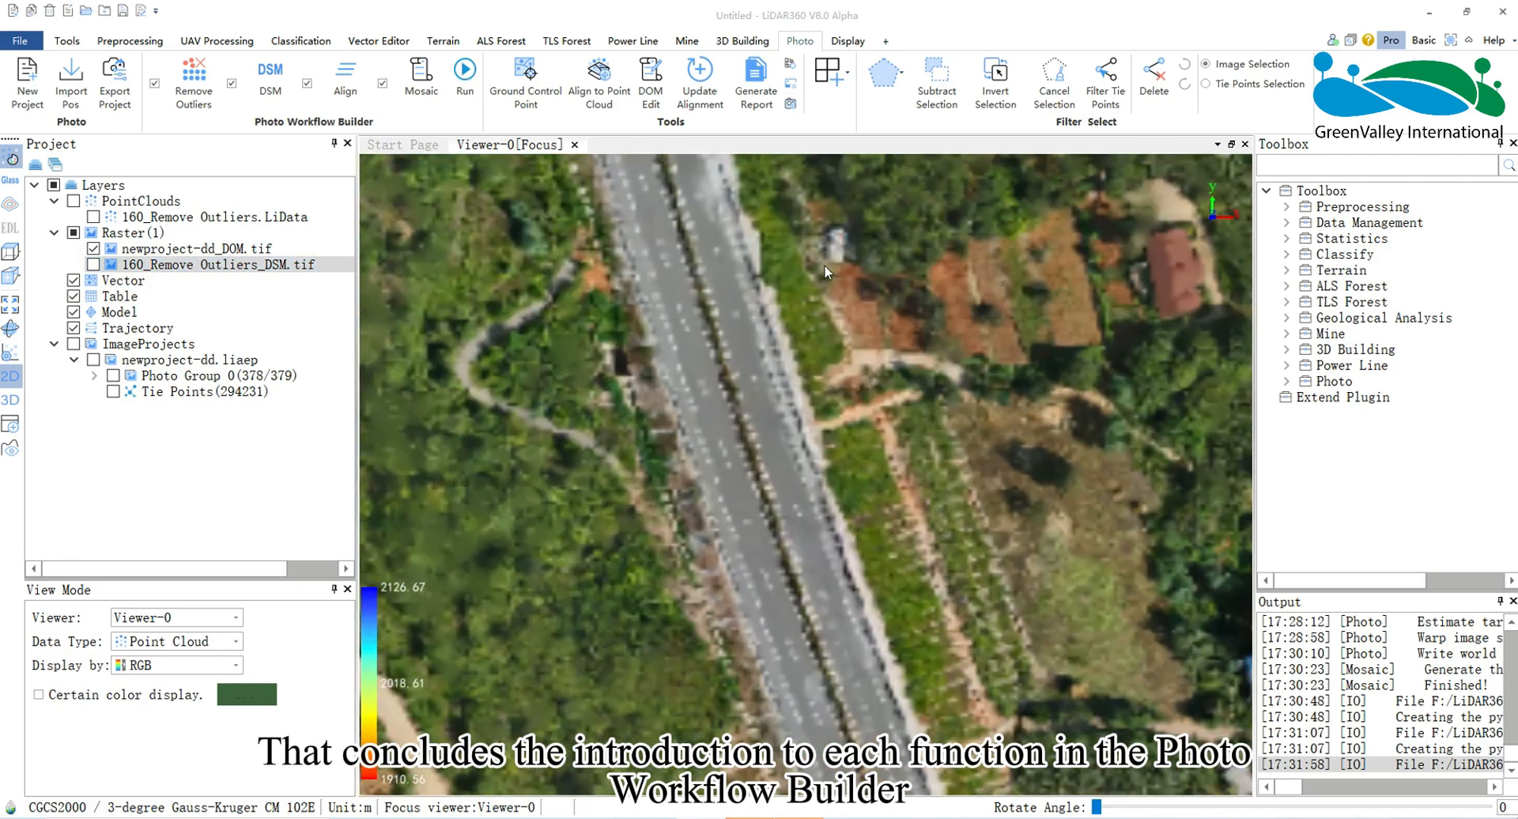
drag(993, 389, 890, 463)
scroll(1062, 552, down, 3)
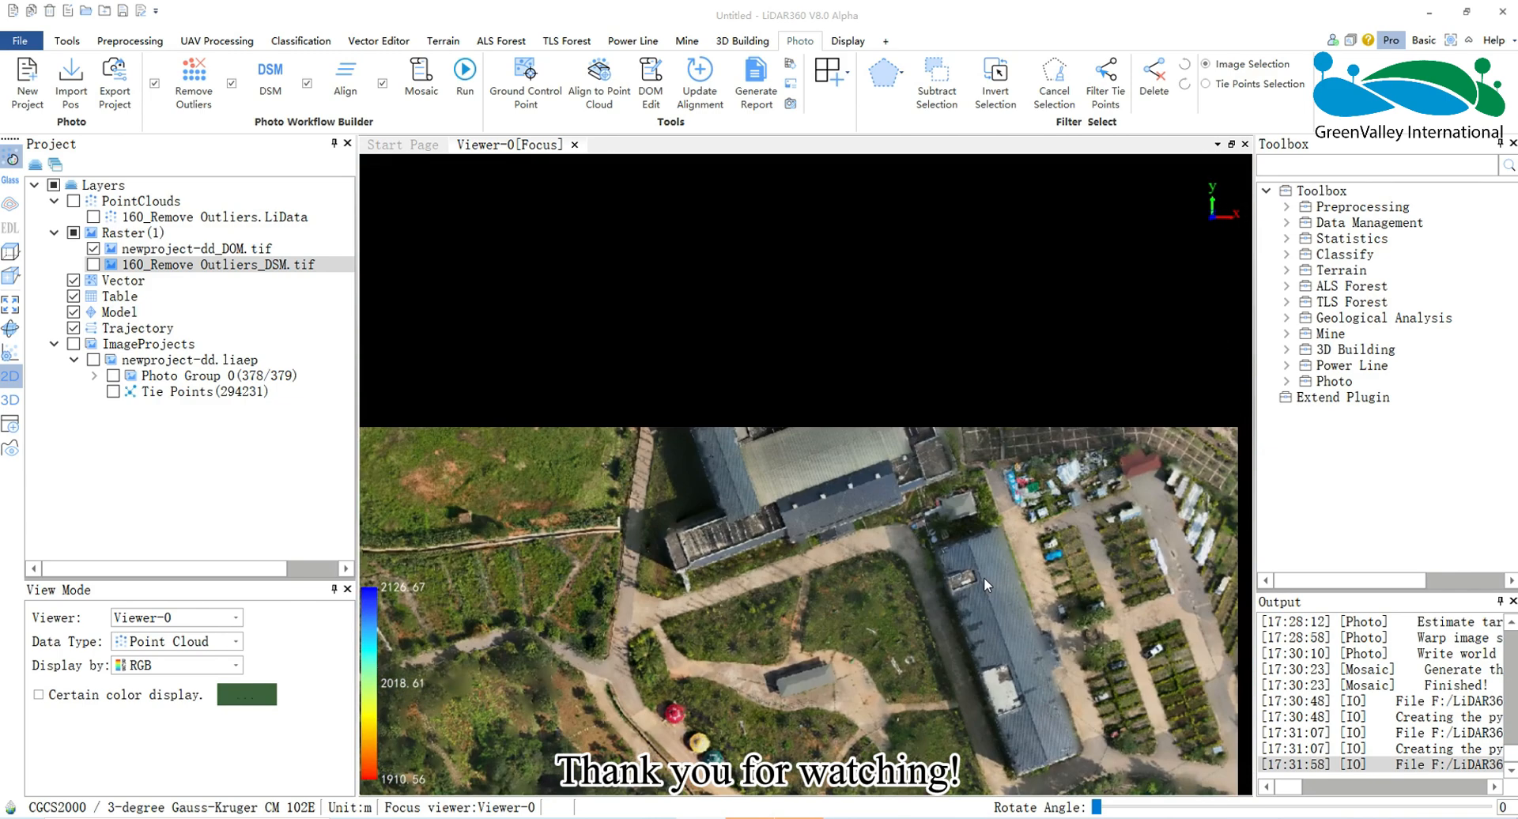